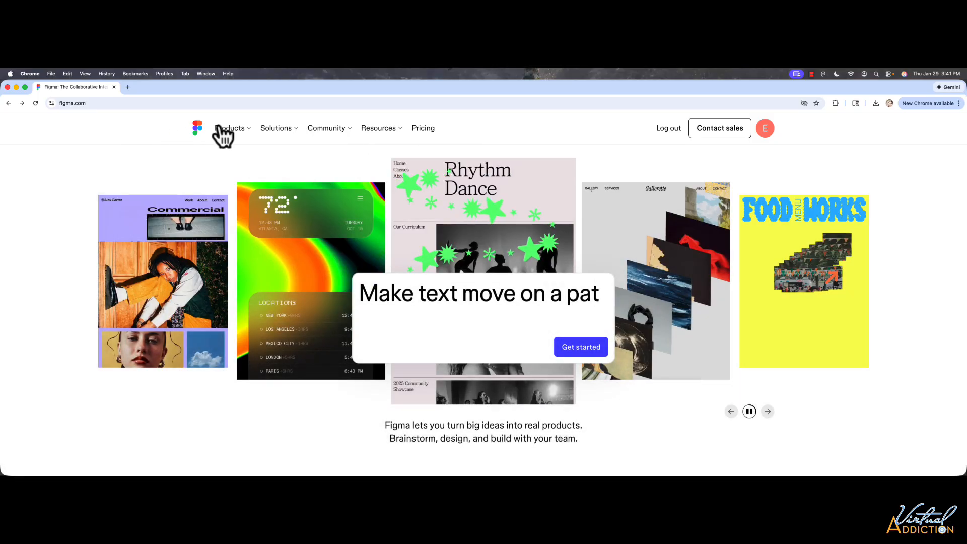
Open the Figma downloads page and review the desktop app, mobile app and font installer options
{"action": "mouse_move", "coordinate": [238, 137]}
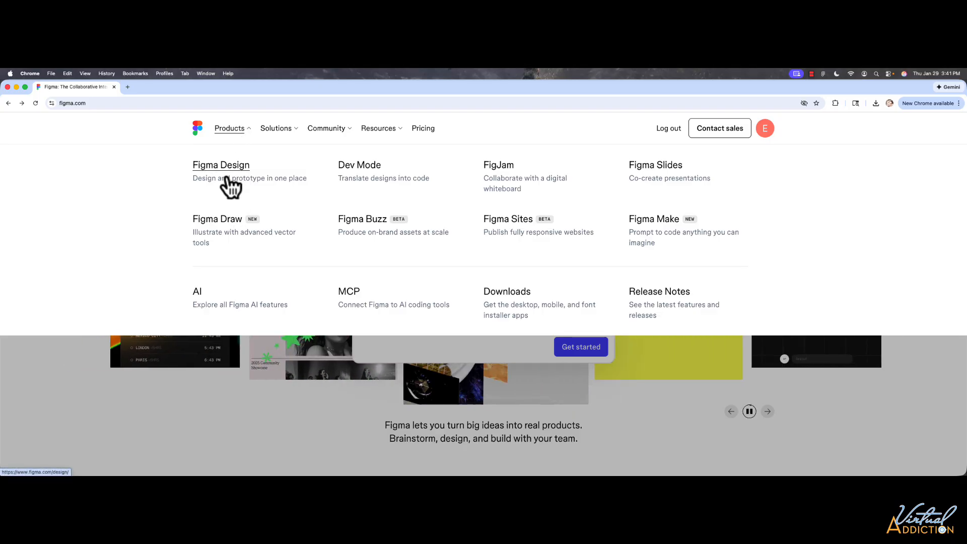
{"action": "left_click", "coordinate": [507, 292]}
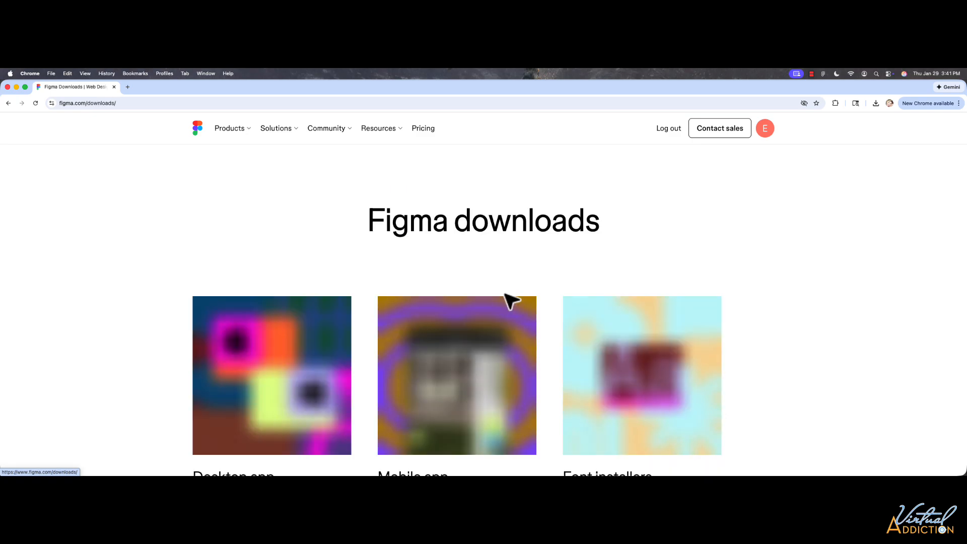
{"action": "scroll", "coordinate": [466, 263], "scroll_direction": "down", "scroll_amount": 3}
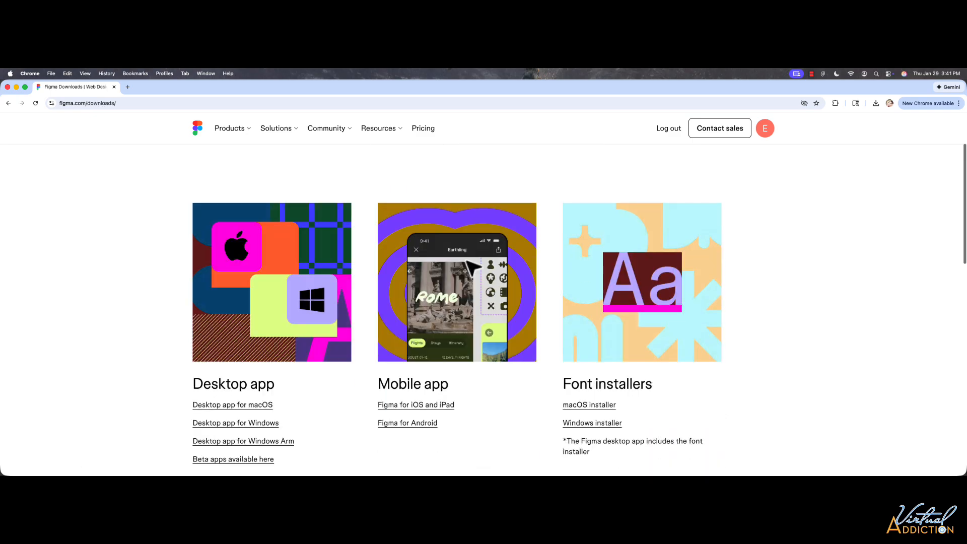
{"action": "scroll", "coordinate": [472, 267], "scroll_direction": "down", "scroll_amount": 2}
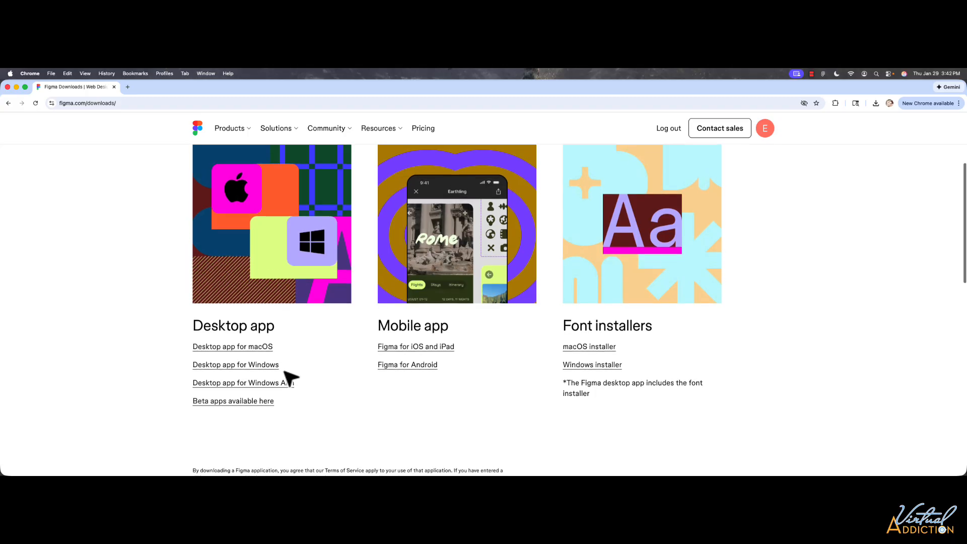
{"action": "scroll", "coordinate": [287, 376], "scroll_direction": "up", "scroll_amount": 3}
{"action": "scroll", "coordinate": [284, 369], "scroll_direction": "up", "scroll_amount": 3}
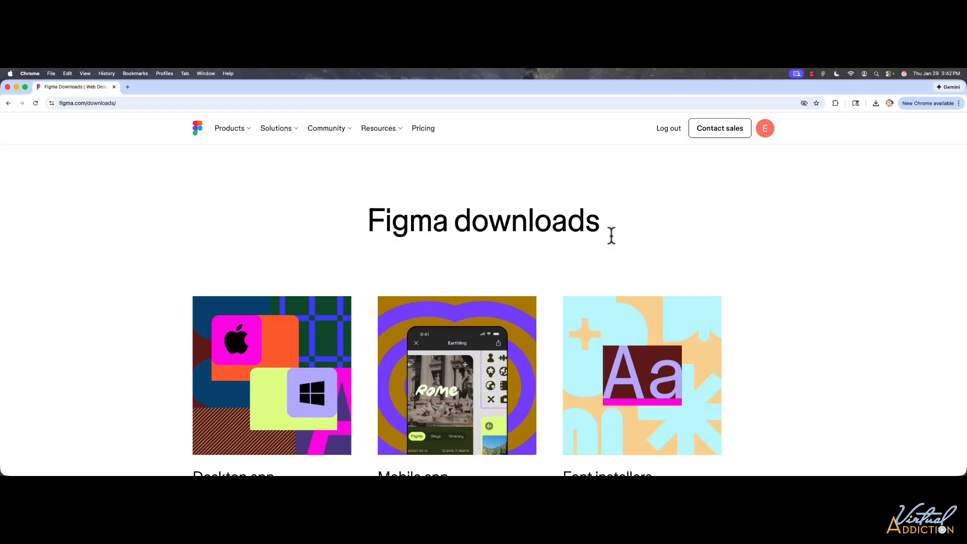
Review the Figma pricing plans and open the free offer for students and educators
{"action": "left_click", "coordinate": [423, 129]}
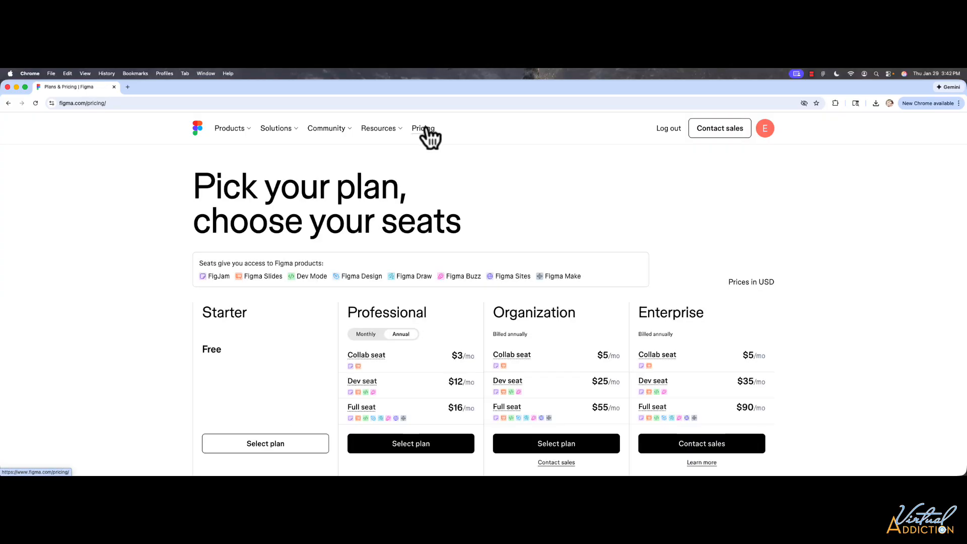
{"action": "scroll", "coordinate": [453, 337], "scroll_direction": "down", "scroll_amount": 5}
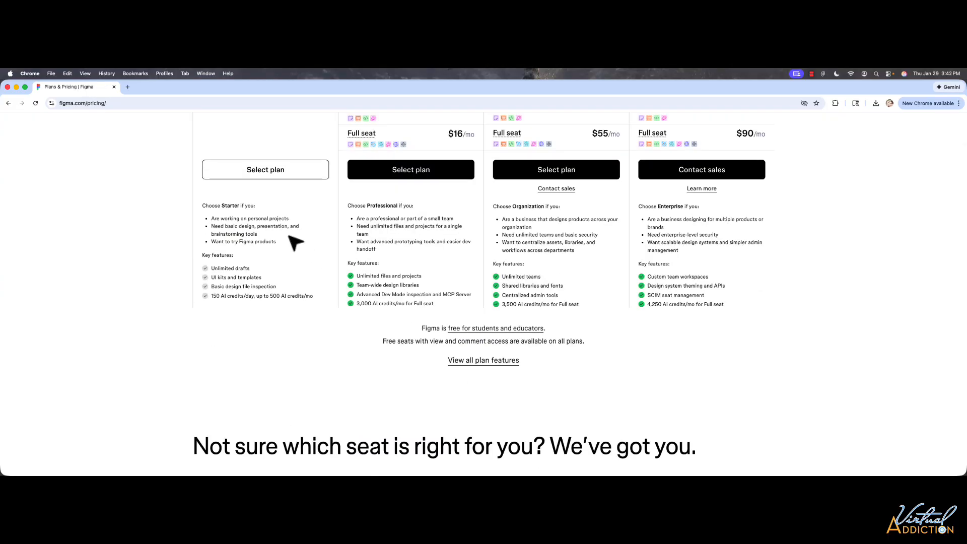
{"action": "scroll", "coordinate": [375, 249], "scroll_direction": "up", "scroll_amount": 6}
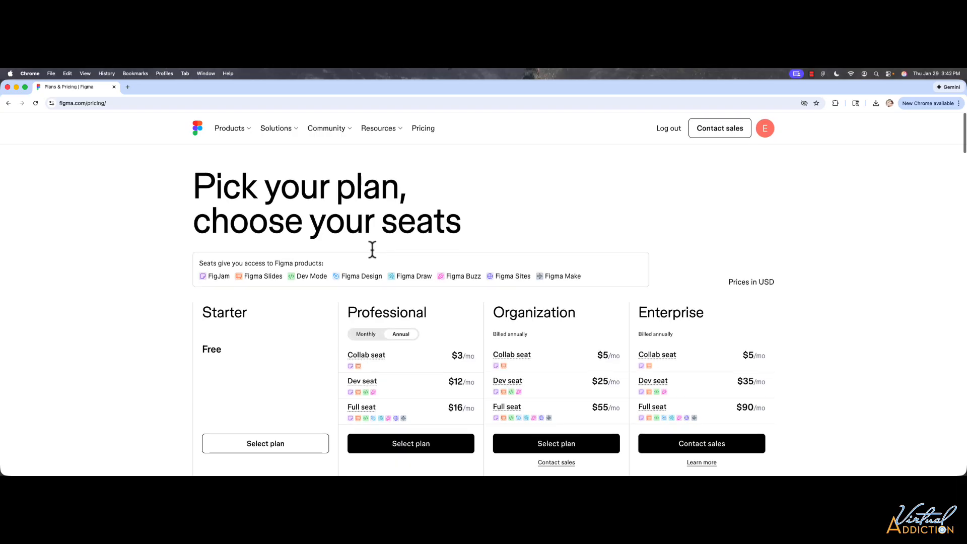
{"action": "scroll", "coordinate": [269, 298], "scroll_direction": "down", "scroll_amount": 4}
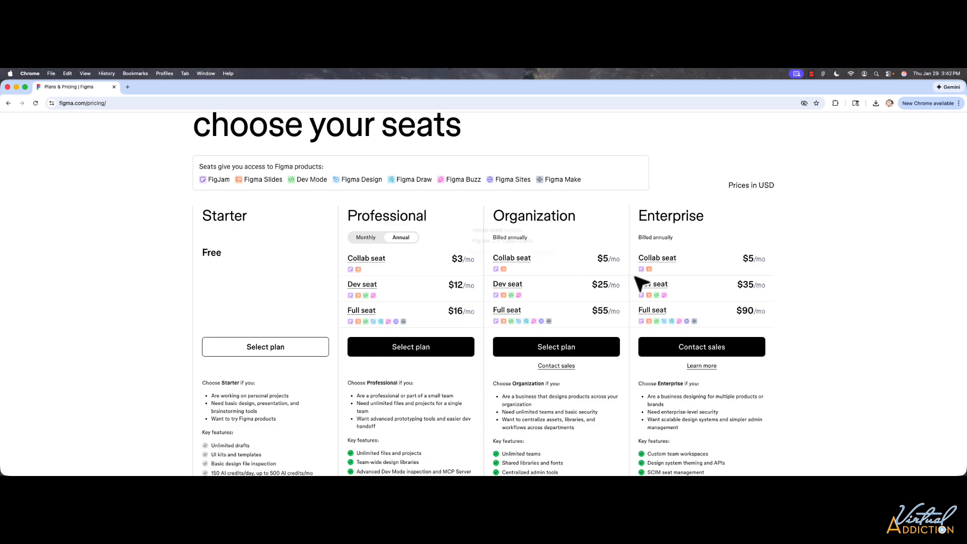
{"action": "scroll", "coordinate": [439, 319], "scroll_direction": "down", "scroll_amount": 6}
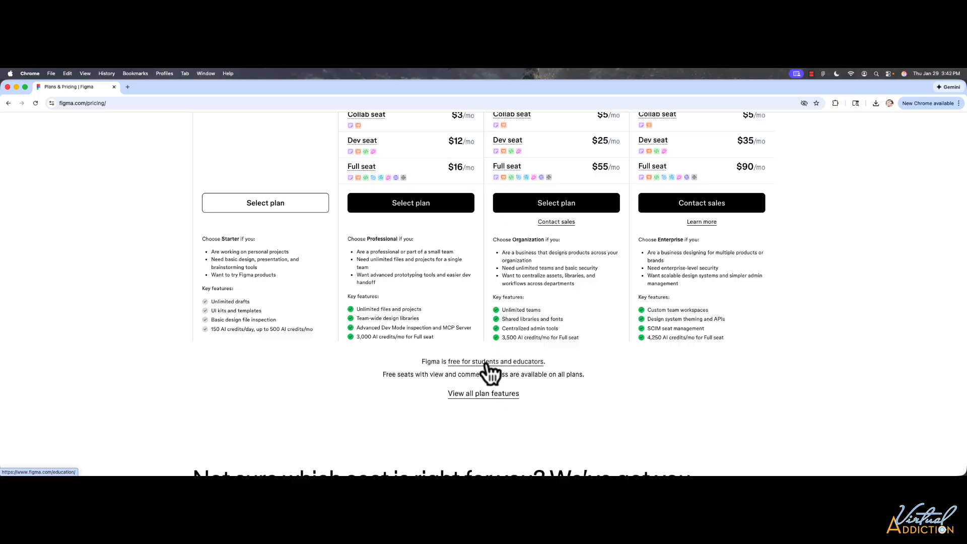
{"action": "left_click", "coordinate": [487, 364]}
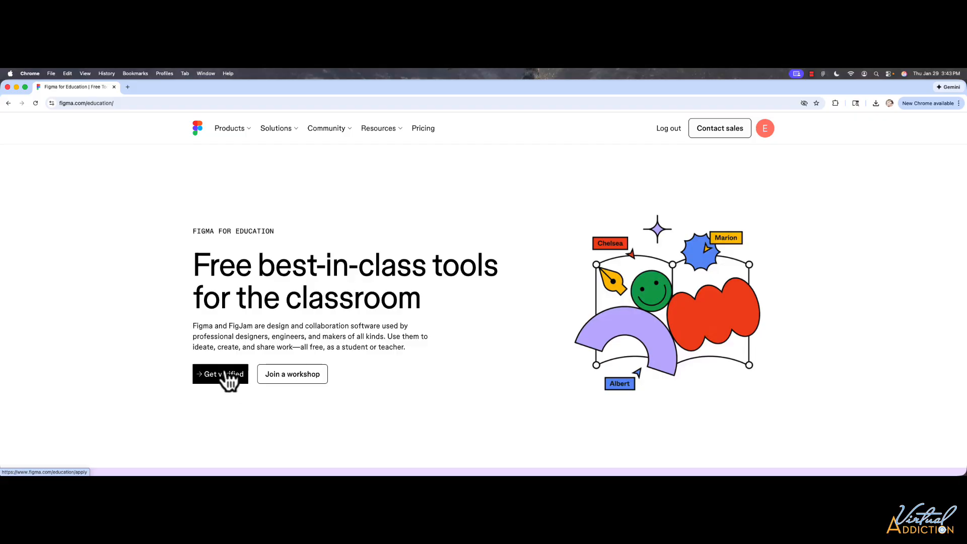
Switch to the Figma desktop app and enlarge its window to fill the screen
{"action": "mouse_move", "coordinate": [388, 473]}
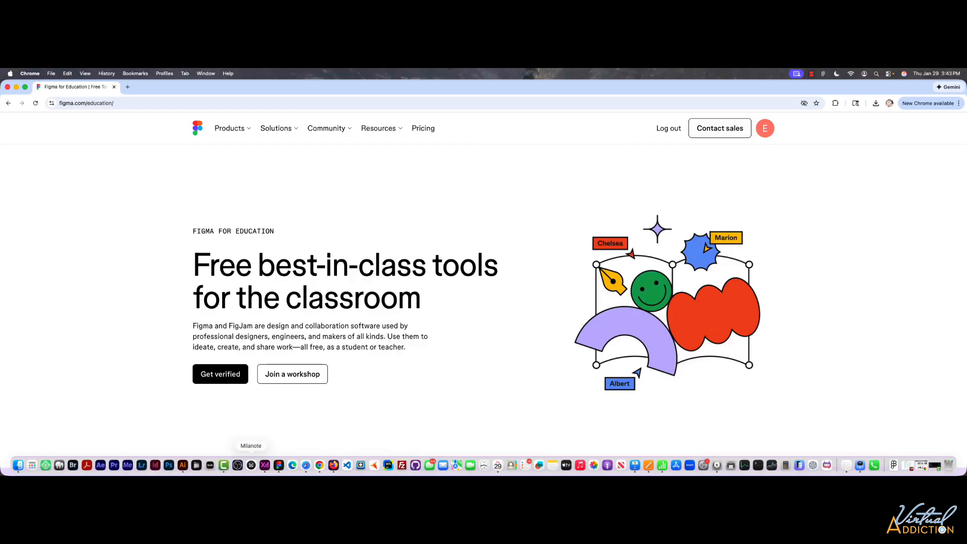
{"action": "left_click", "coordinate": [279, 465]}
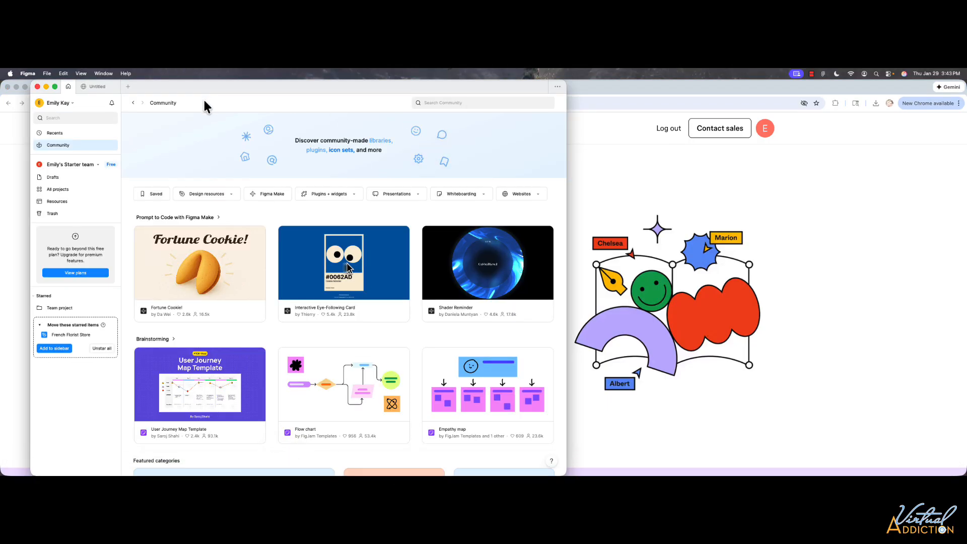
{"action": "left_click_drag", "start_coordinate": [204, 86], "coordinate": [174, 80]}
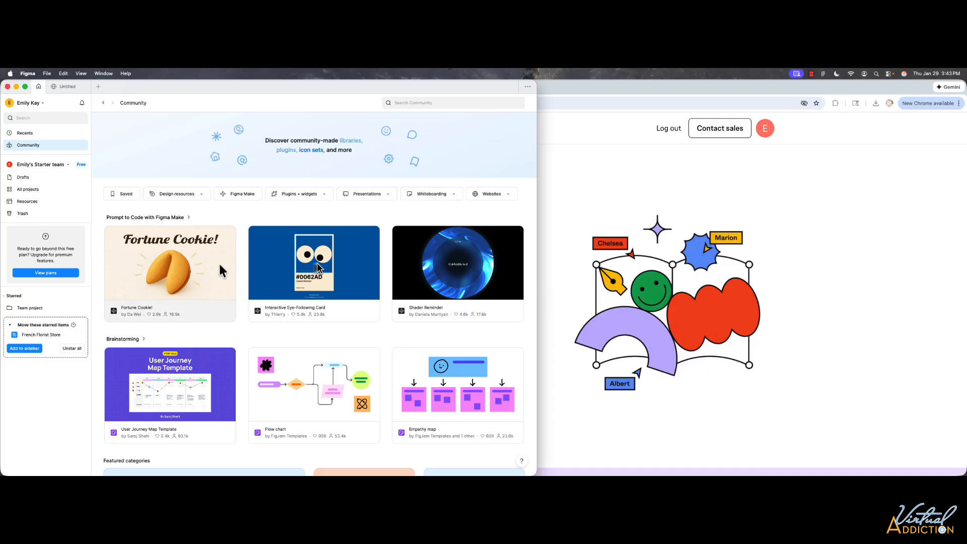
{"action": "left_click_drag", "start_coordinate": [537, 428], "coordinate": [966, 458]}
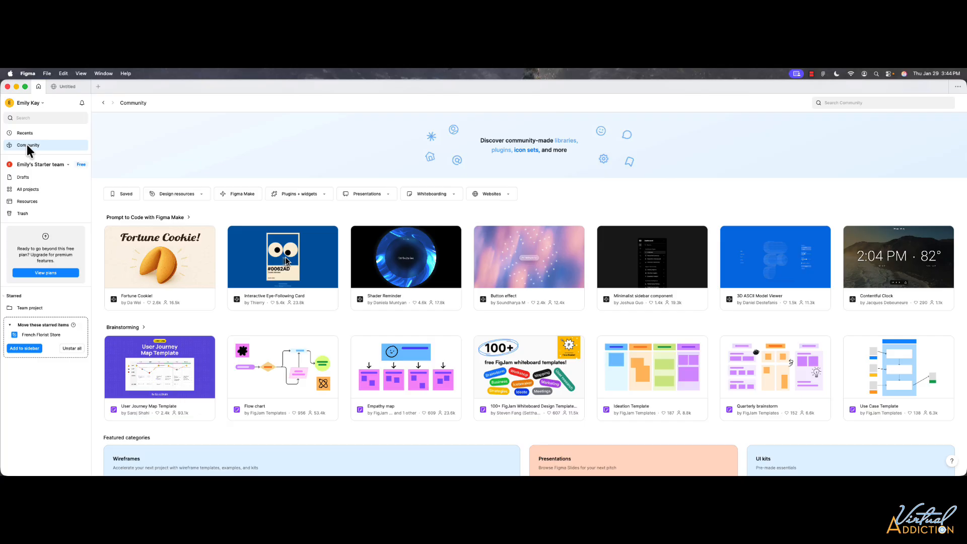
Create a new design file from the recent files view and rename it example1
{"action": "left_click", "coordinate": [104, 103]}
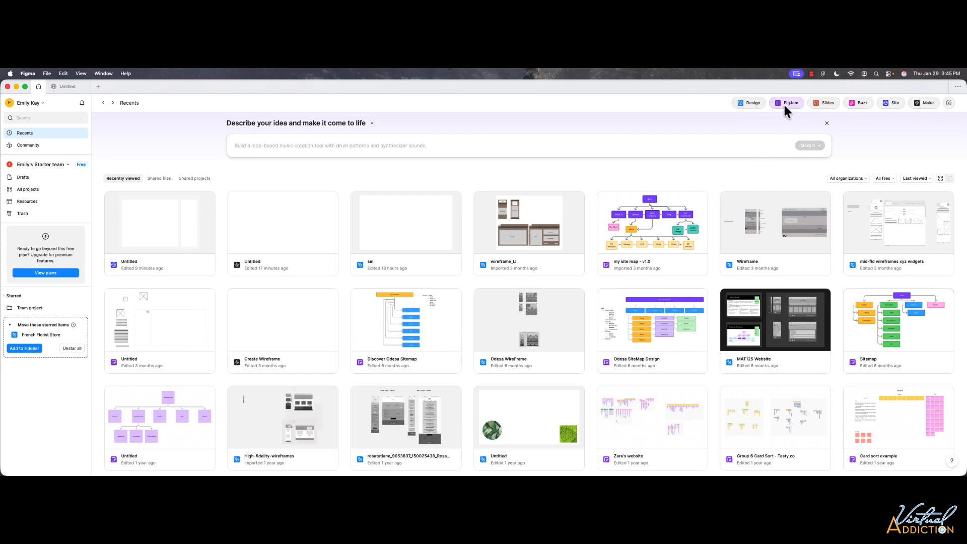
{"action": "left_click", "coordinate": [751, 102]}
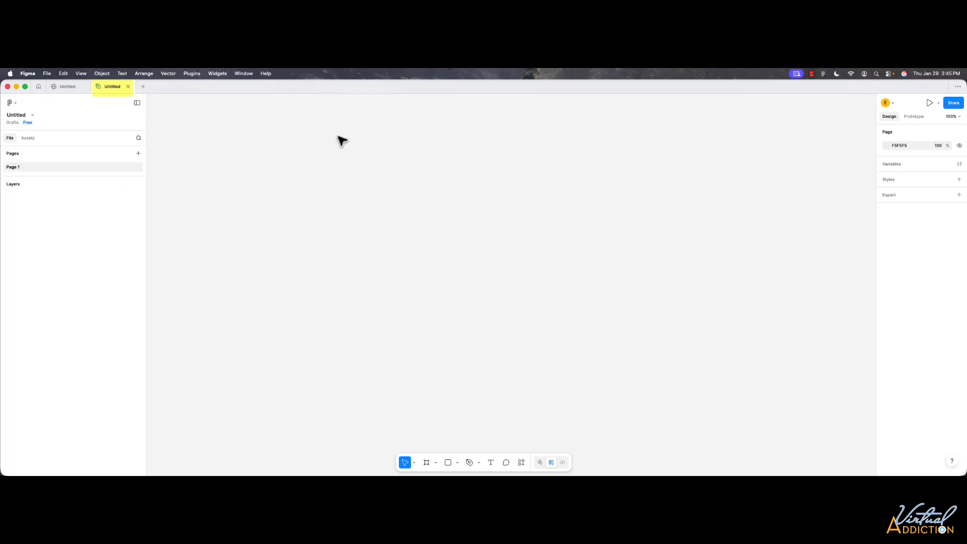
{"action": "mouse_move", "coordinate": [108, 86]}
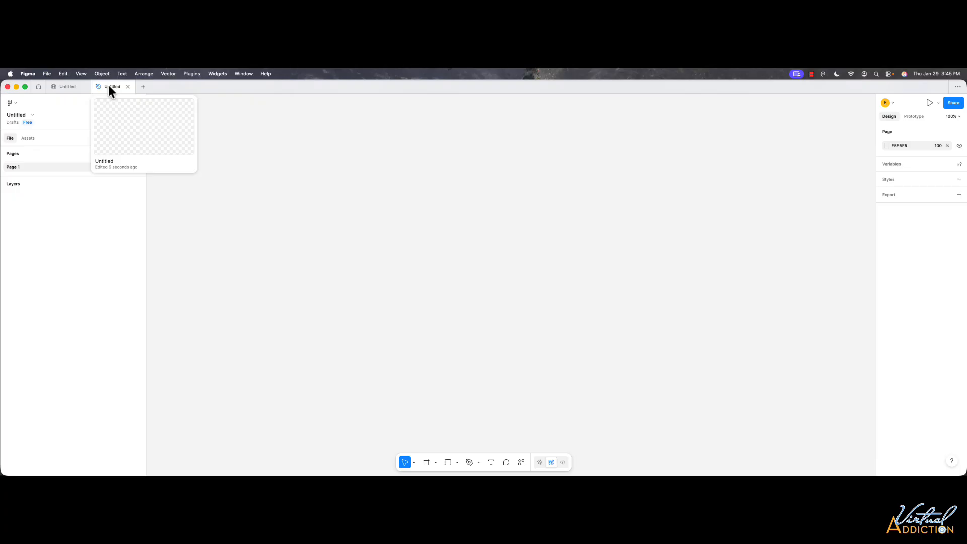
{"action": "double_click", "coordinate": [110, 86]}
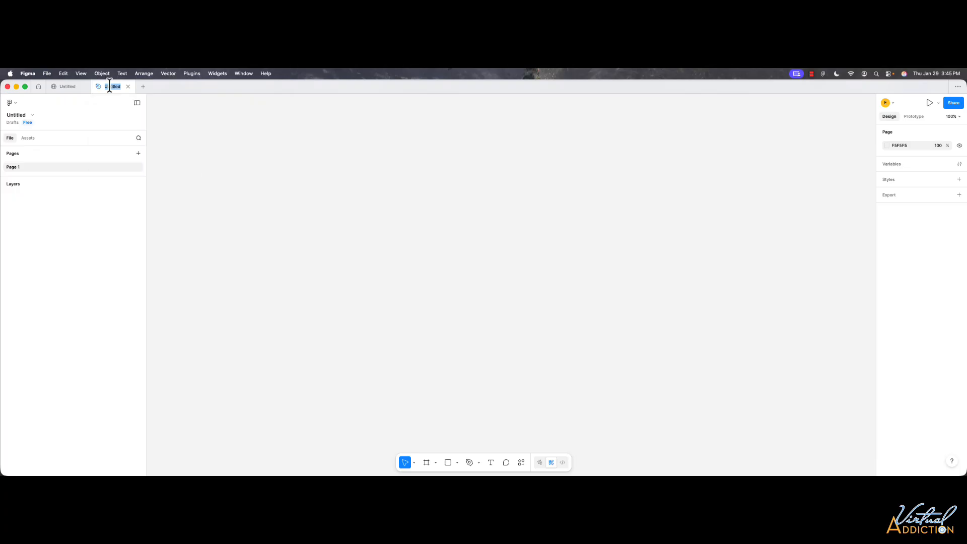
{"action": "type", "text": "example1"}
{"action": "mouse_move", "coordinate": [107, 92]}
{"action": "key", "text": "Escape"}
{"action": "double_click", "coordinate": [114, 87]}
{"action": "key", "text": "Return"}
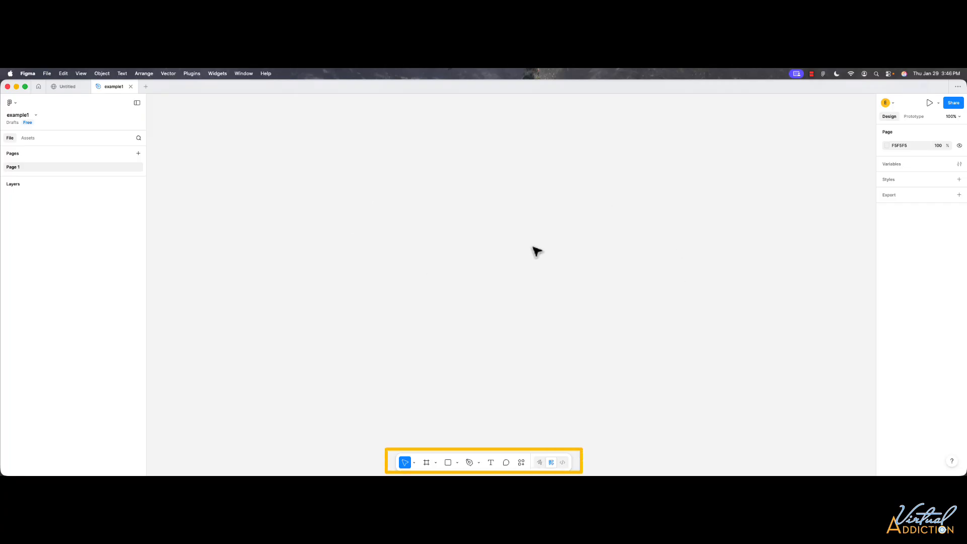
Draw a frame about 636 × 669 on the empty canvas with the Frame tool
{"action": "left_click", "coordinate": [414, 462]}
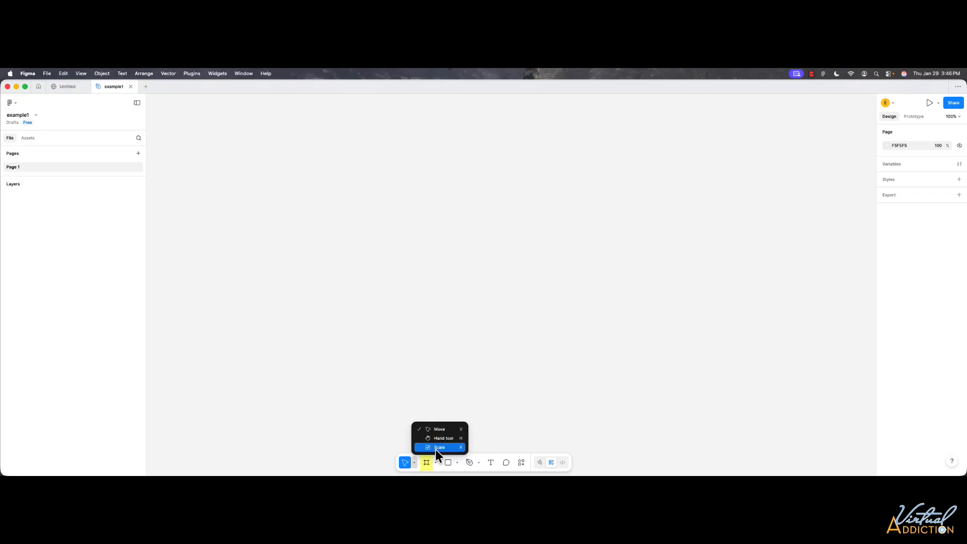
{"action": "left_click", "coordinate": [428, 464]}
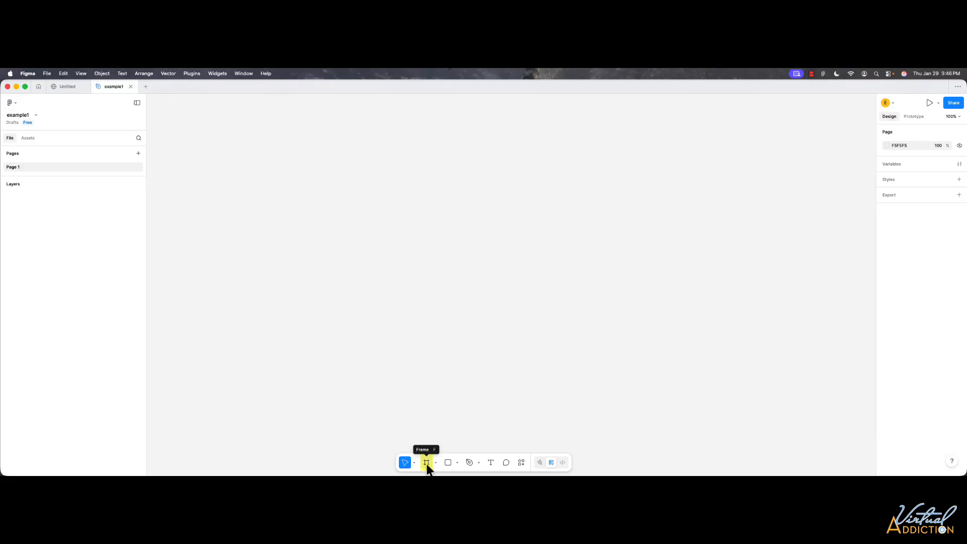
{"action": "left_click", "coordinate": [426, 462]}
{"action": "left_click_drag", "start_coordinate": [177, 121], "coordinate": [418, 373]}
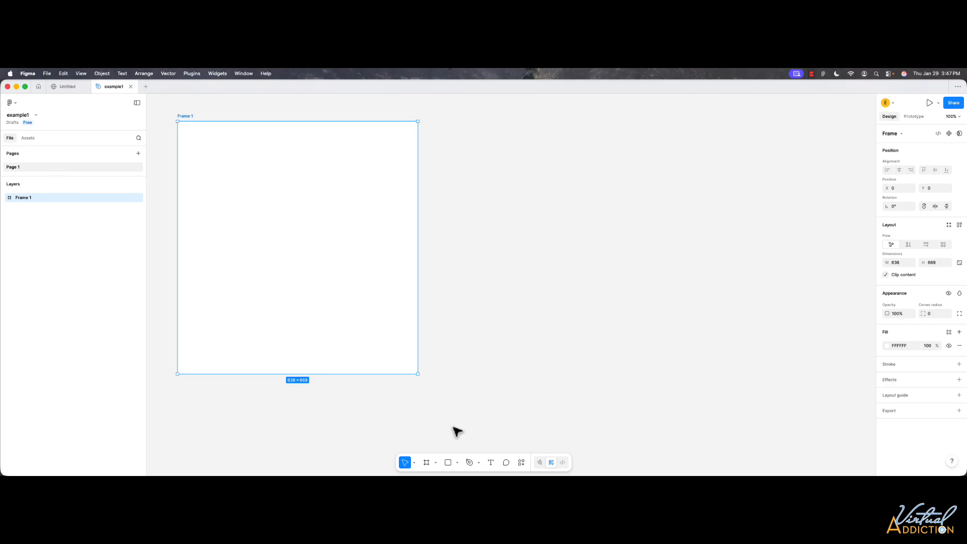
Draw an ellipse about 135 × 134 inside the frame, near its upper-left corner
{"action": "left_click", "coordinate": [457, 461]}
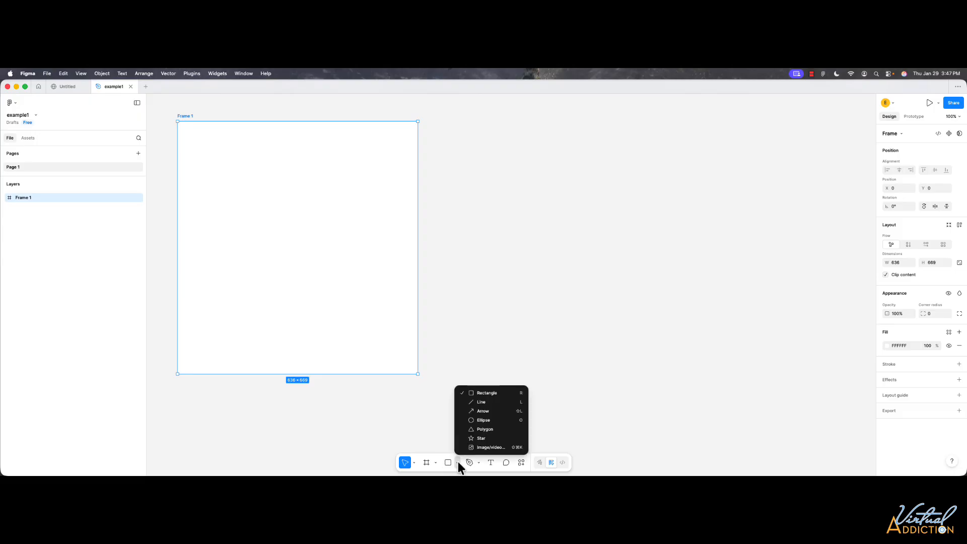
{"action": "left_click", "coordinate": [486, 419]}
{"action": "left_click_drag", "start_coordinate": [195, 128], "coordinate": [246, 178]}
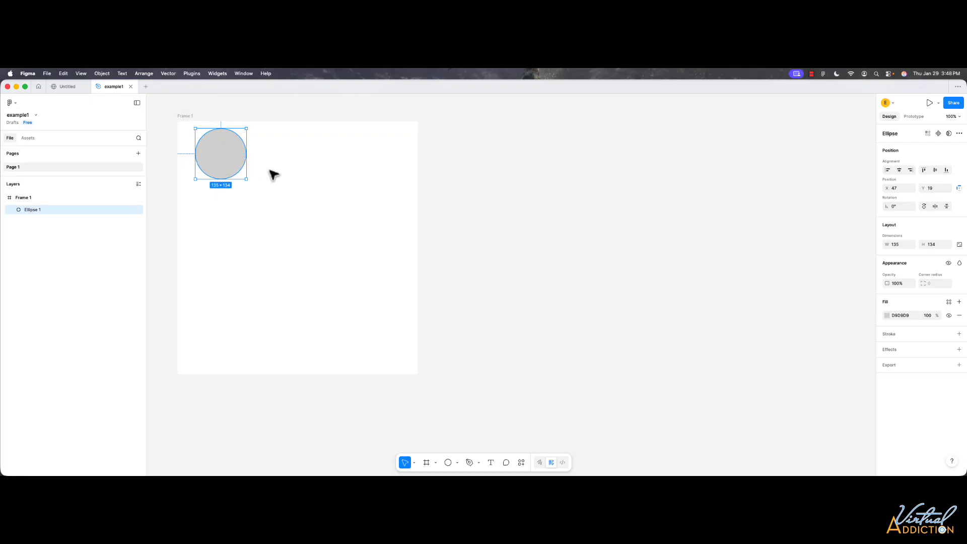
Rename the frame that contains the ellipse as sitemap
{"action": "left_click", "coordinate": [33, 198]}
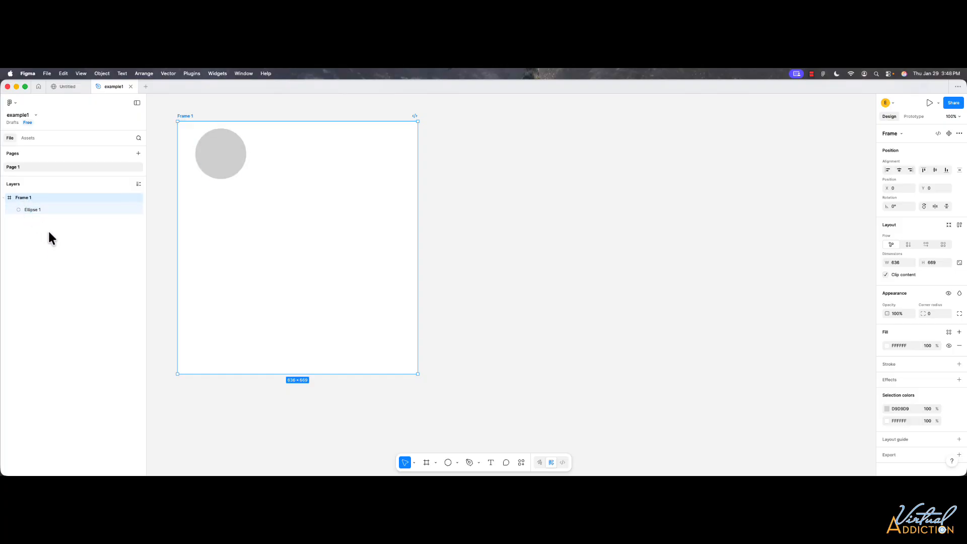
{"action": "double_click", "coordinate": [28, 197]}
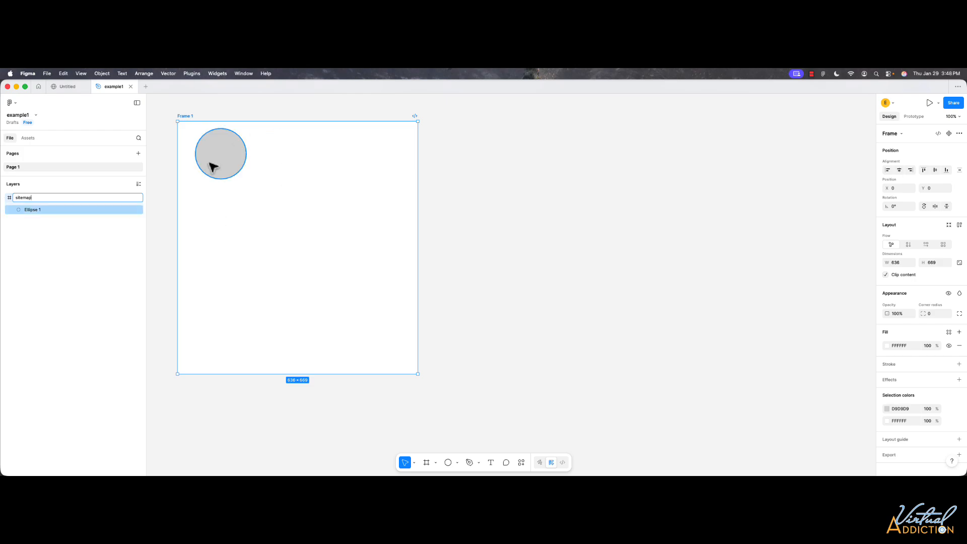
{"action": "left_click", "coordinate": [77, 244]}
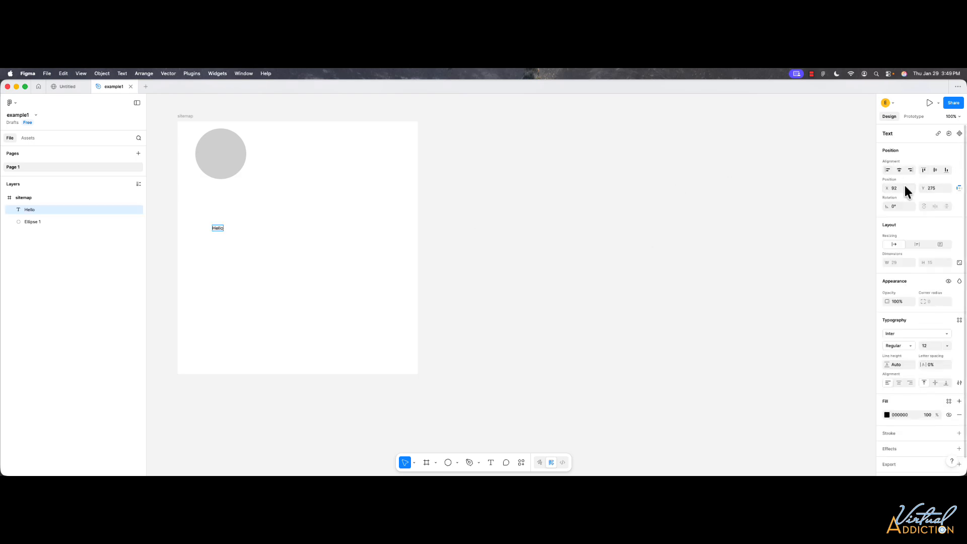
Set the font size of the whole Hello text to 40
{"action": "left_click", "coordinate": [947, 346]}
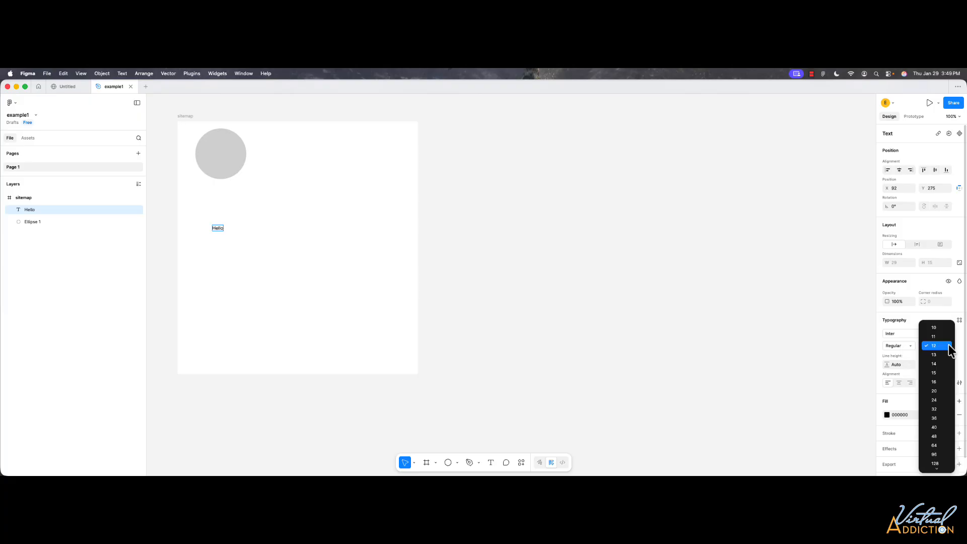
{"action": "left_click", "coordinate": [942, 426]}
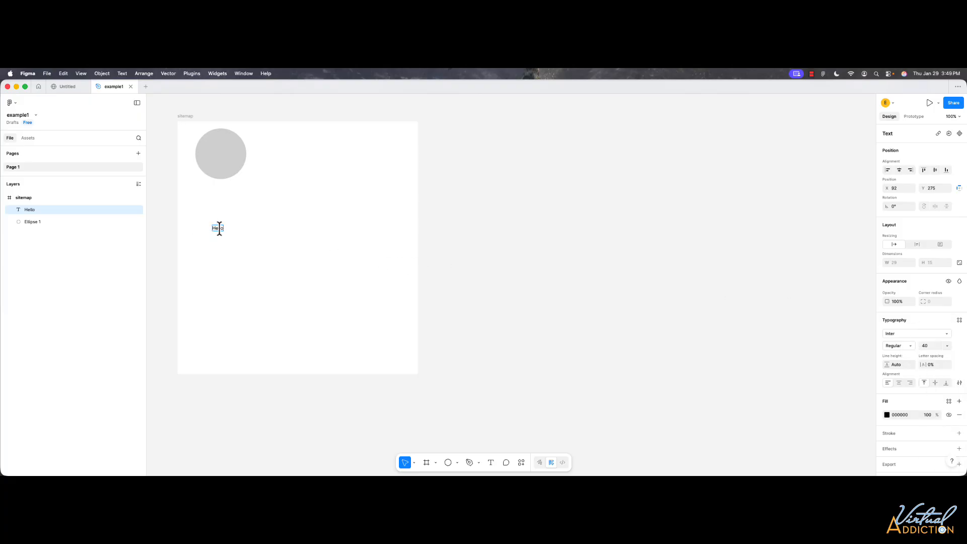
{"action": "double_click", "coordinate": [217, 228]}
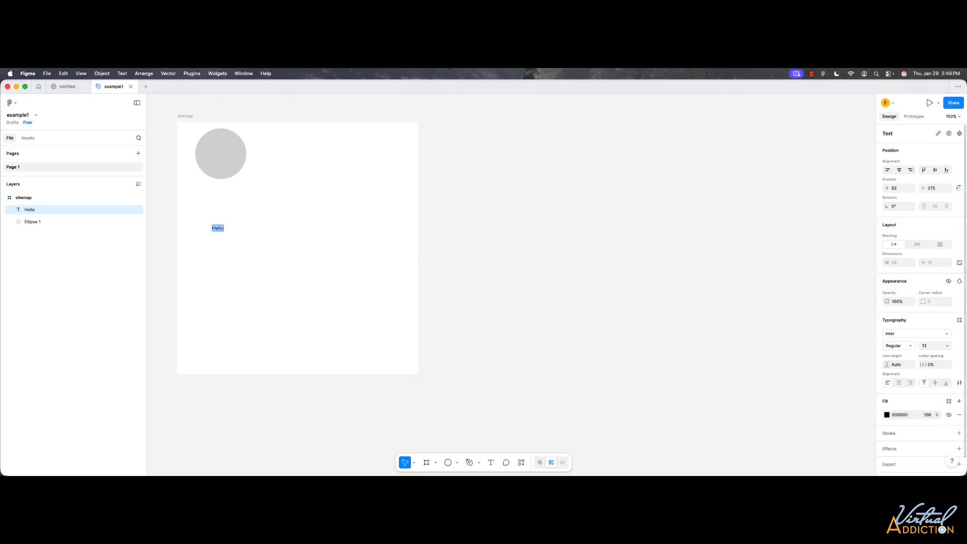
{"action": "left_click", "coordinate": [946, 347]}
{"action": "left_click", "coordinate": [936, 427]}
{"action": "double_click", "coordinate": [237, 235]}
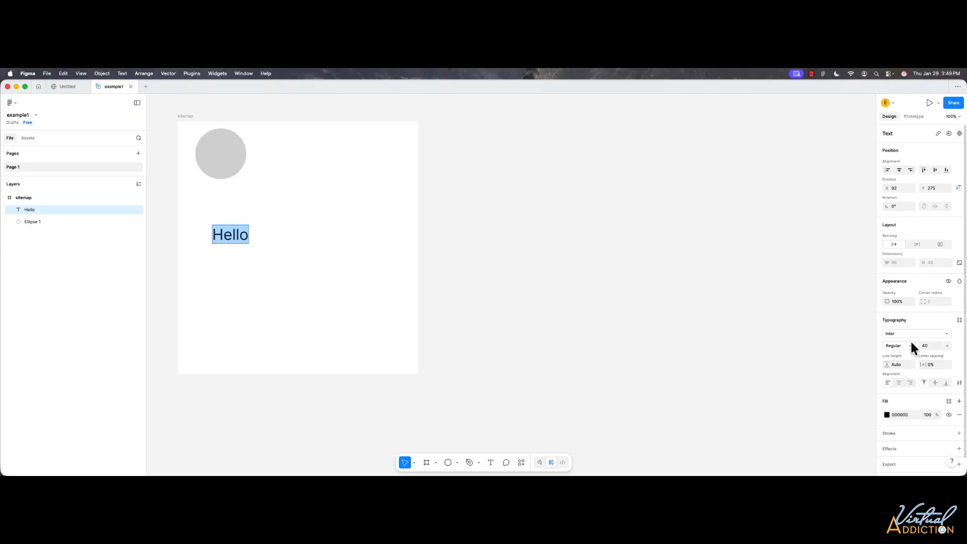
{"action": "key", "text": "Escape"}
Change the ellipse's fill from grey to the light blue 52DEFE
{"action": "left_click", "coordinate": [218, 161]}
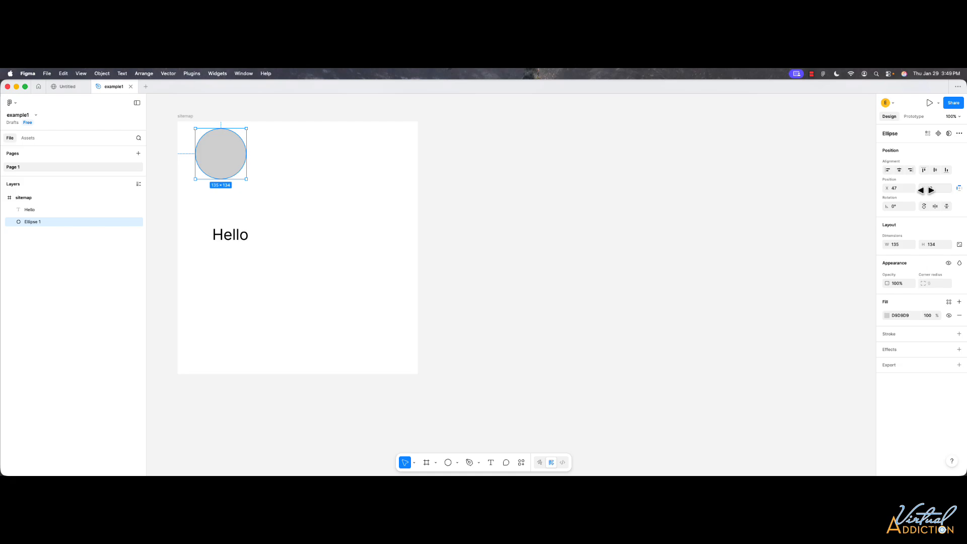
{"action": "left_click", "coordinate": [886, 315]}
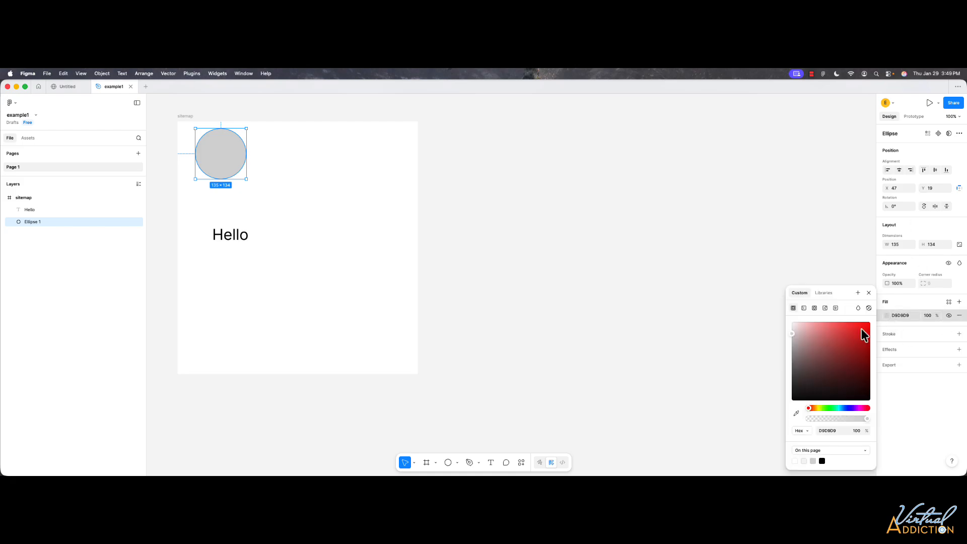
{"action": "left_click", "coordinate": [839, 407]}
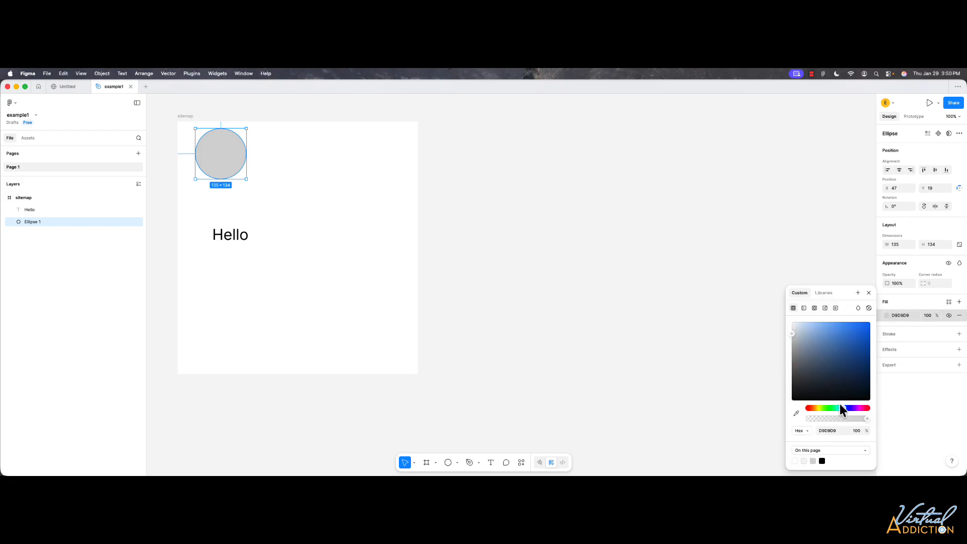
{"action": "left_click", "coordinate": [845, 322]}
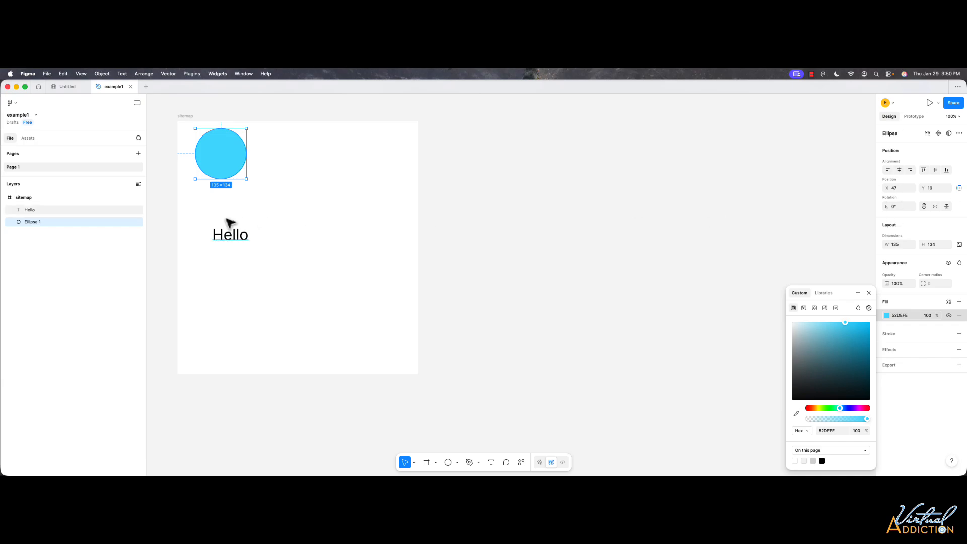
Select the ellipse and the Hello text together and align their horizontal centres
{"action": "left_click", "coordinate": [280, 140]}
{"action": "key", "text": "super+a"}
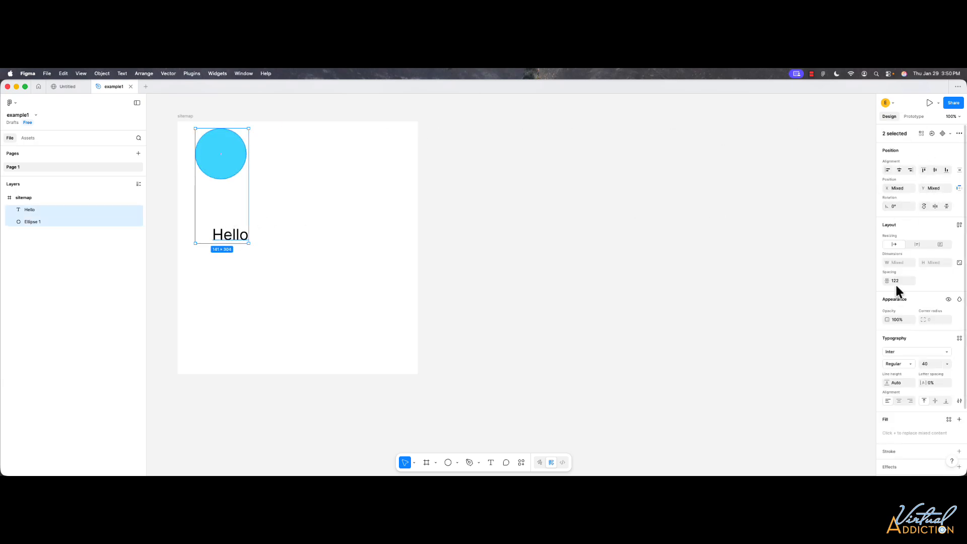
{"action": "left_click", "coordinate": [898, 170]}
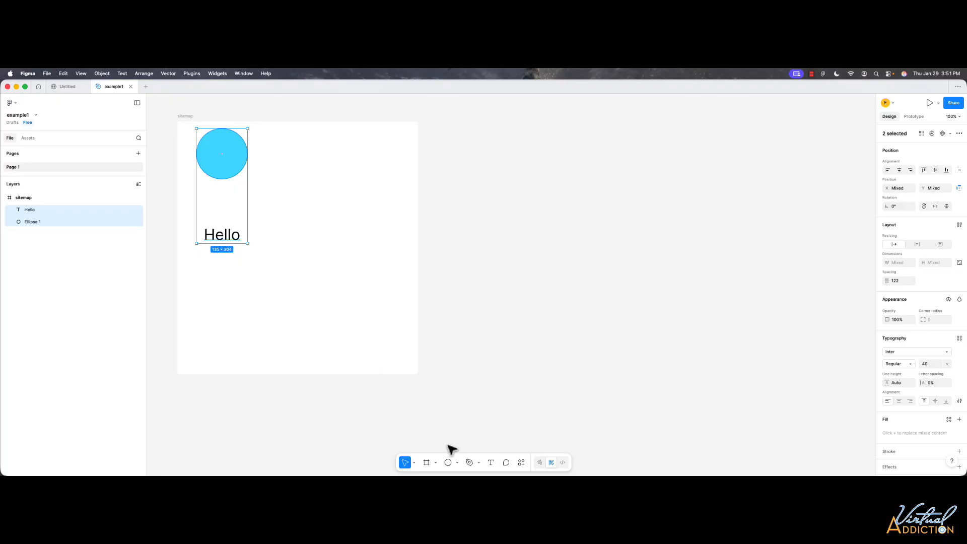
Look through the variants of the Move, Frame and shape tools, keeping Move as the active tool
{"action": "left_click", "coordinate": [413, 462]}
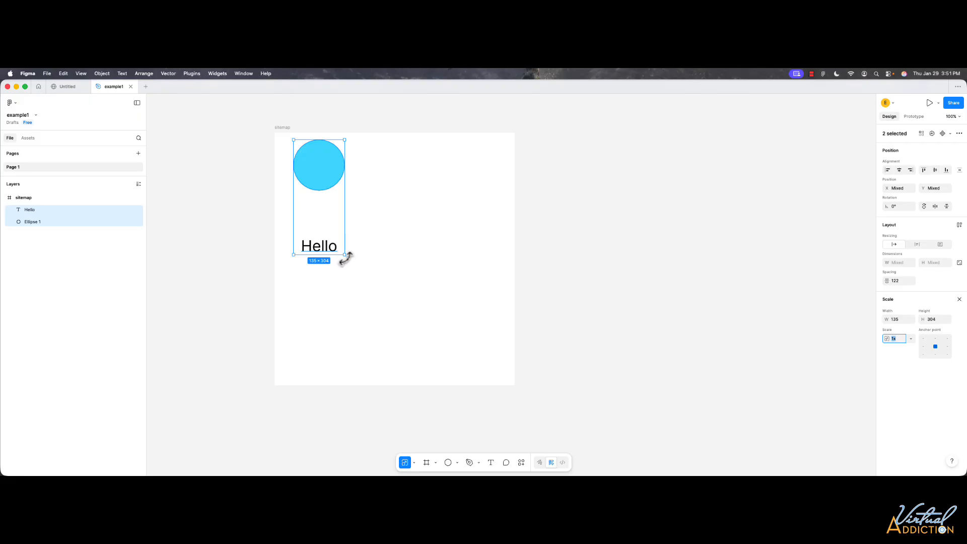
{"action": "left_click", "coordinate": [413, 462]}
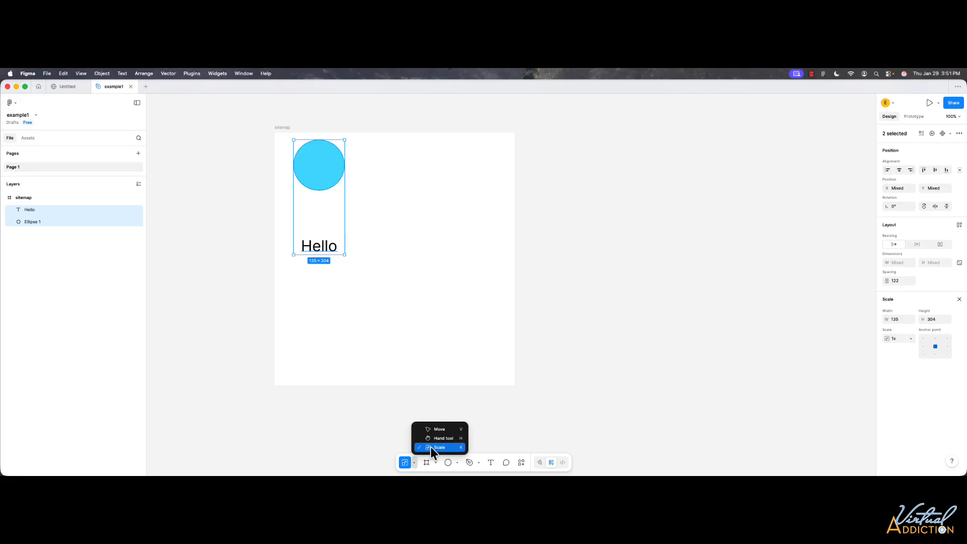
{"action": "left_click", "coordinate": [437, 429]}
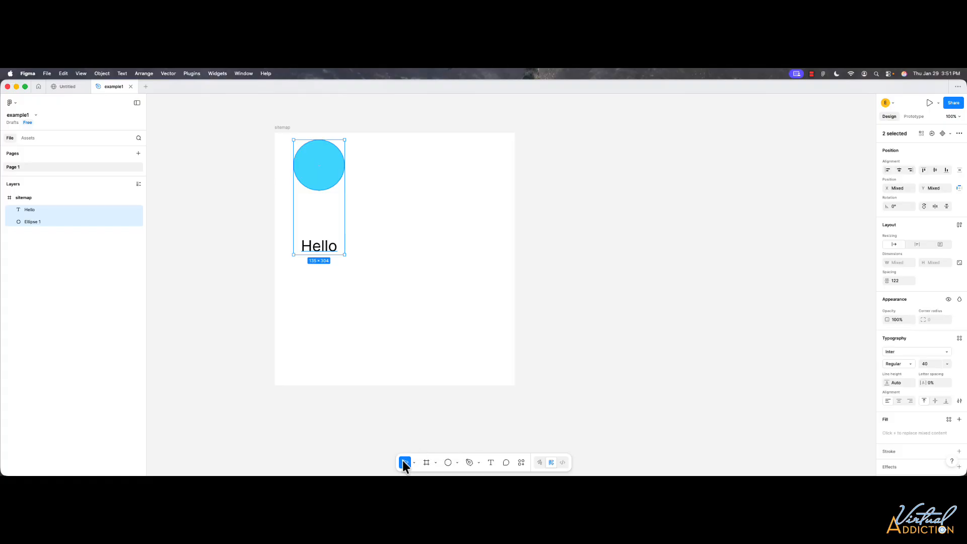
{"action": "left_click", "coordinate": [435, 461]}
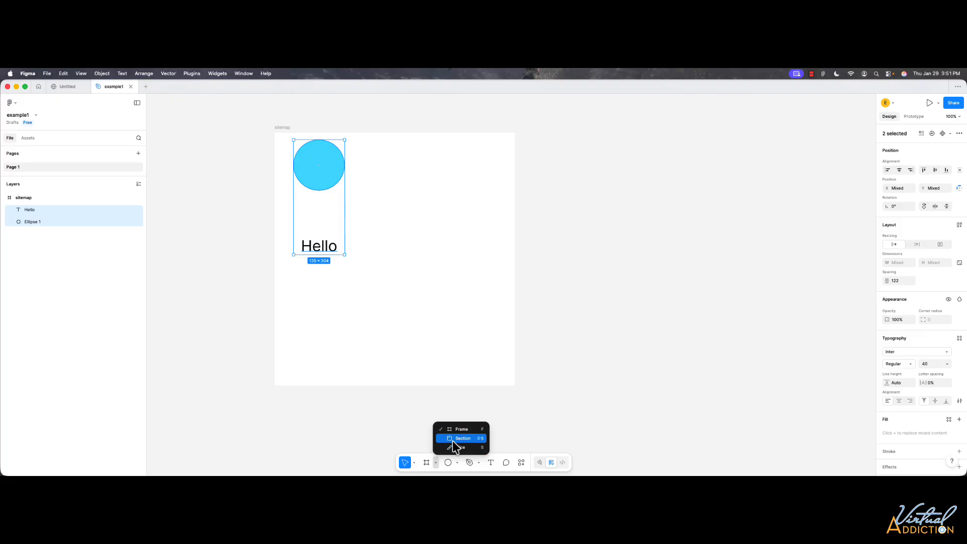
{"action": "left_click", "coordinate": [457, 462]}
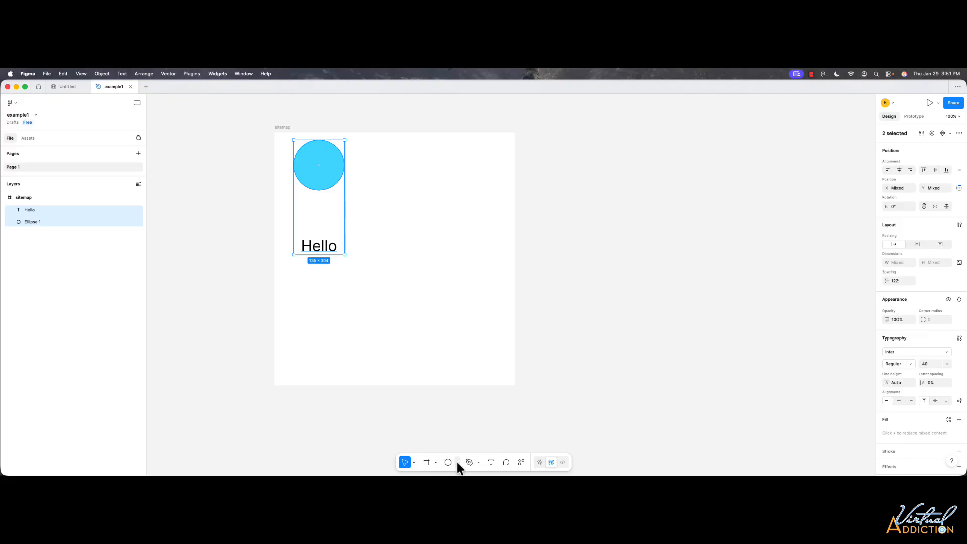
{"action": "left_click", "coordinate": [457, 462]}
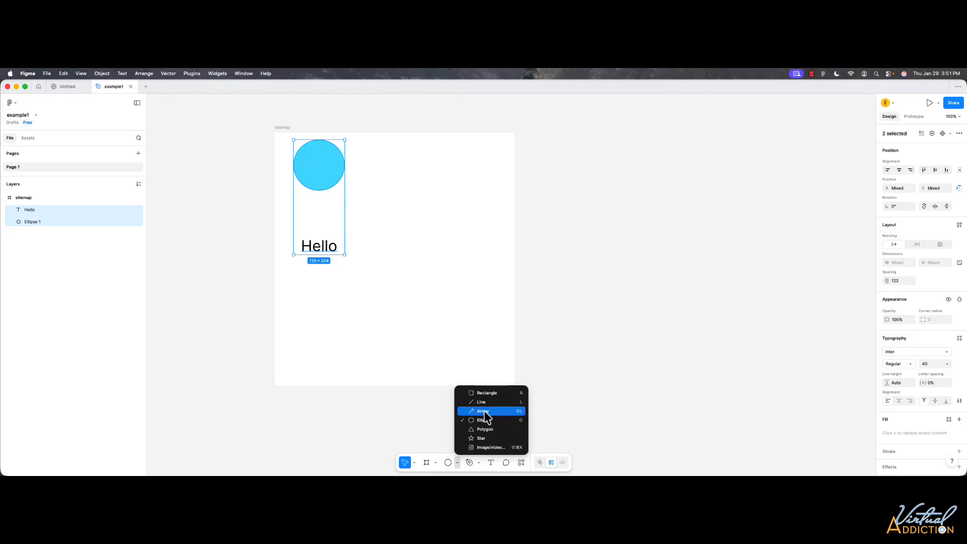
Draw an open wavy curve with the Pen tool in the sitemap frame, below and right of the Hello text
{"action": "left_click", "coordinate": [476, 462]}
{"action": "left_click", "coordinate": [470, 462]}
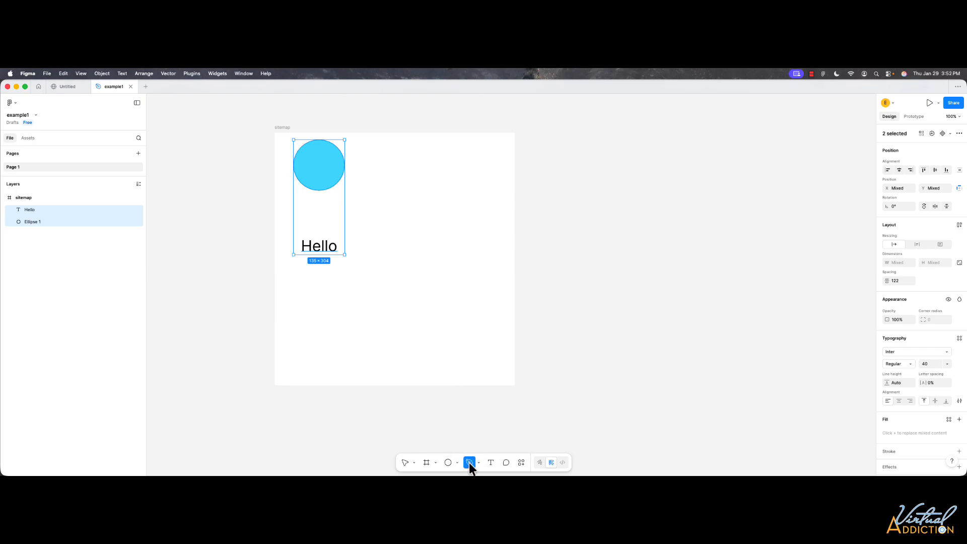
{"action": "left_click", "coordinate": [358, 303]}
{"action": "left_click_drag", "start_coordinate": [409, 272], "coordinate": [491, 272]}
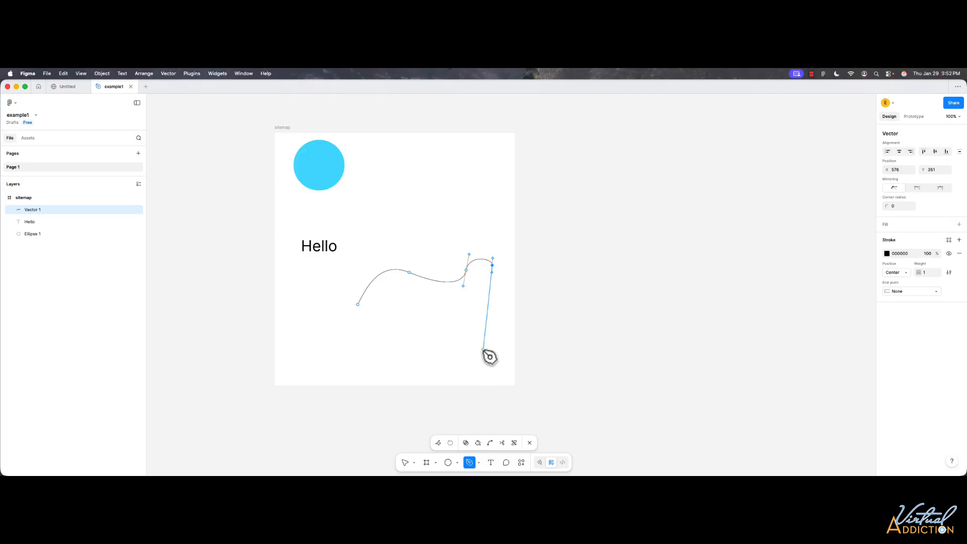
{"action": "key", "text": "Escape"}
{"action": "key", "text": "Escape"}
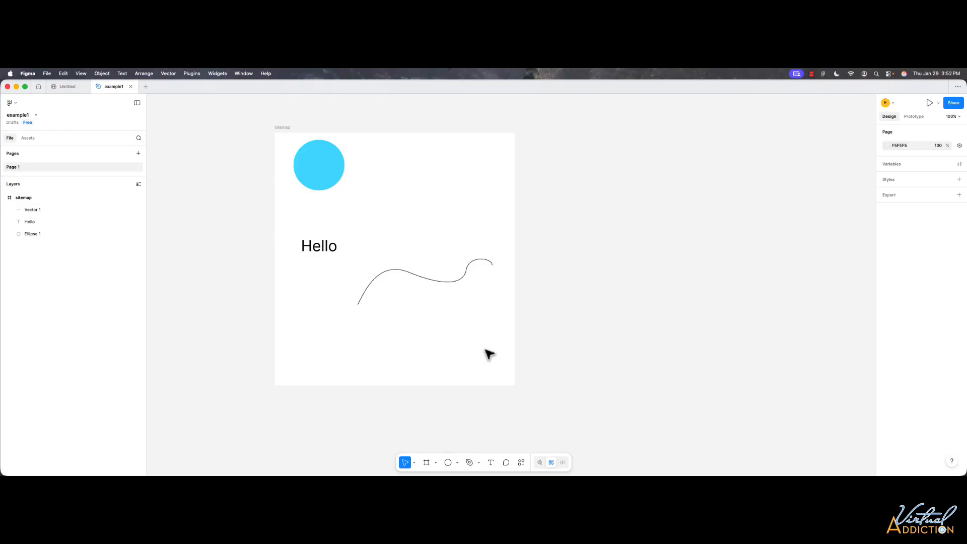
Draw a freehand wavy line with the Pencil tool below the pen curve, running past the frame's right edge
{"action": "left_click", "coordinate": [478, 462]}
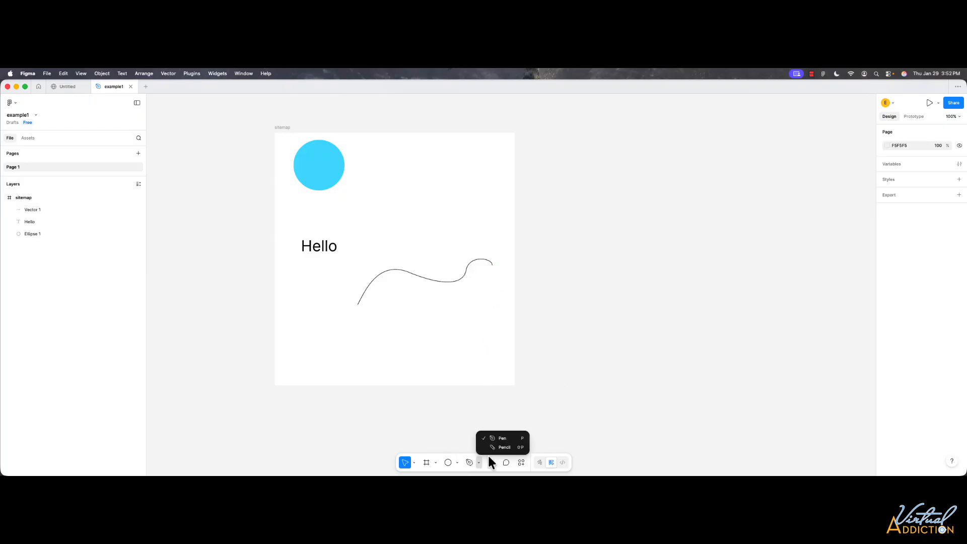
{"action": "left_click", "coordinate": [499, 447]}
{"action": "mouse_move", "coordinate": [356, 313]}
{"action": "left_mouse_down"}
{"action": "mouse_move", "coordinate": [495, 343]}
{"action": "mouse_move", "coordinate": [526, 339]}
{"action": "left_mouse_up"}
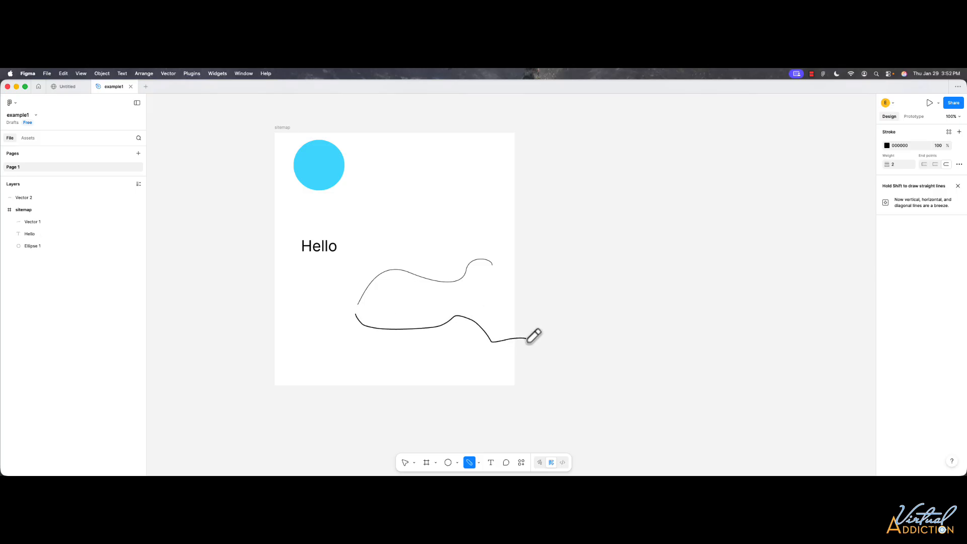
Place a comment near the frame's right edge and write "Hey should we do this today?" in it
{"action": "left_click", "coordinate": [506, 463]}
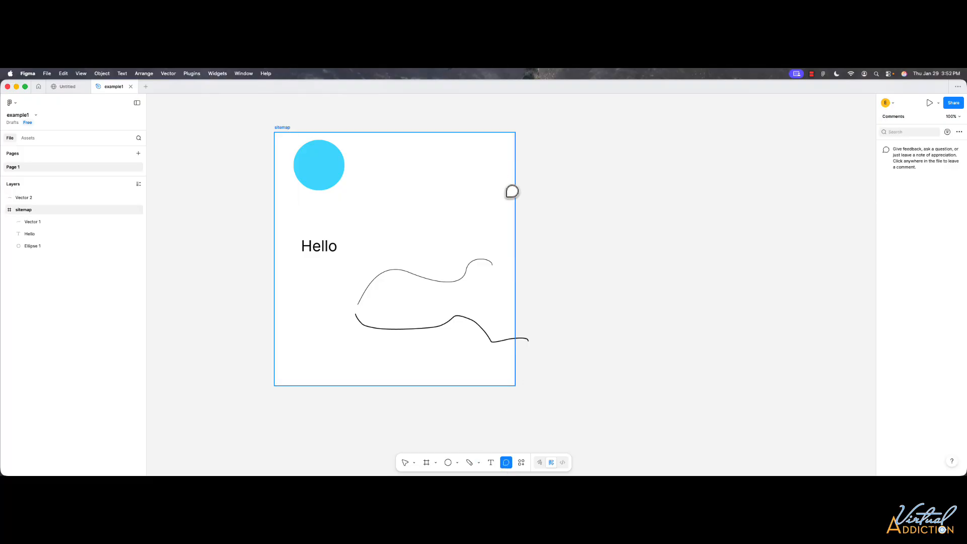
{"action": "left_click", "coordinate": [506, 193]}
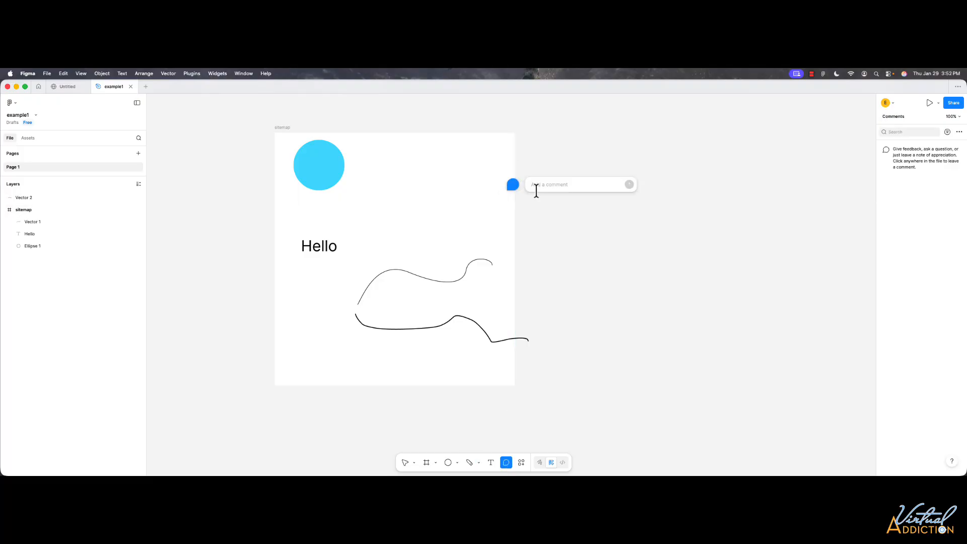
{"action": "type", "text": "Hey should we d"}
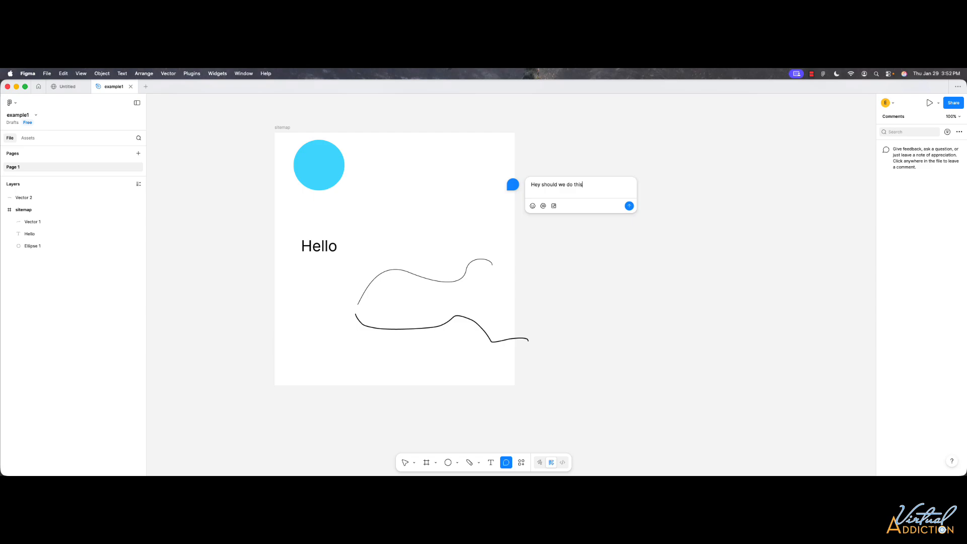
{"action": "type", "text": "o this today?"}
Look through the quick actions, including the suggestions and common settings
{"action": "left_click", "coordinate": [522, 463]}
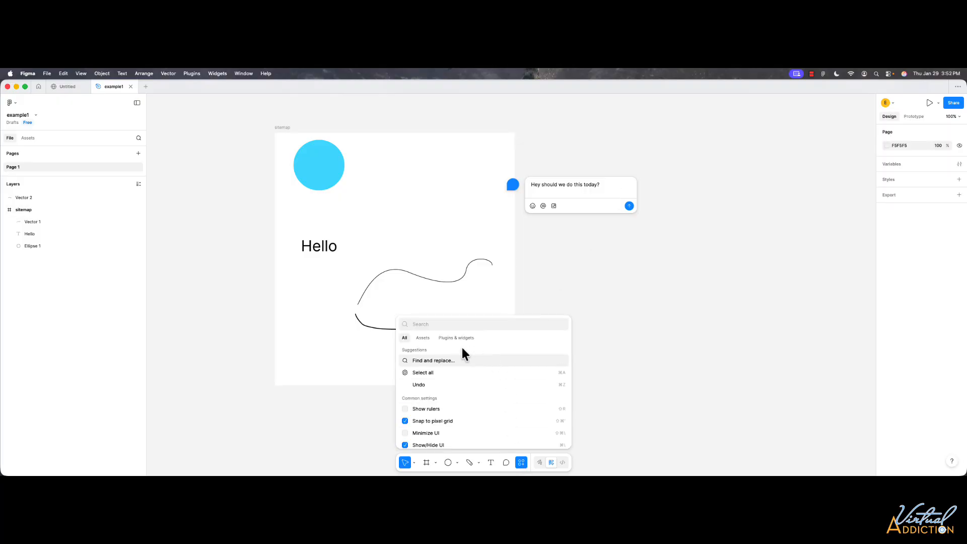
{"action": "scroll", "coordinate": [480, 382], "scroll_direction": "down", "scroll_amount": 3}
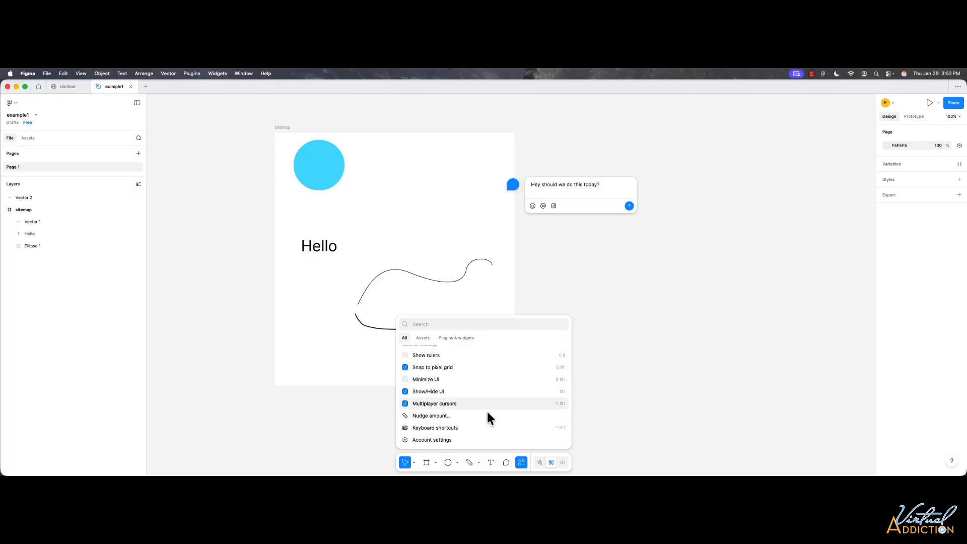
{"action": "scroll", "coordinate": [488, 415], "scroll_direction": "up", "scroll_amount": 3}
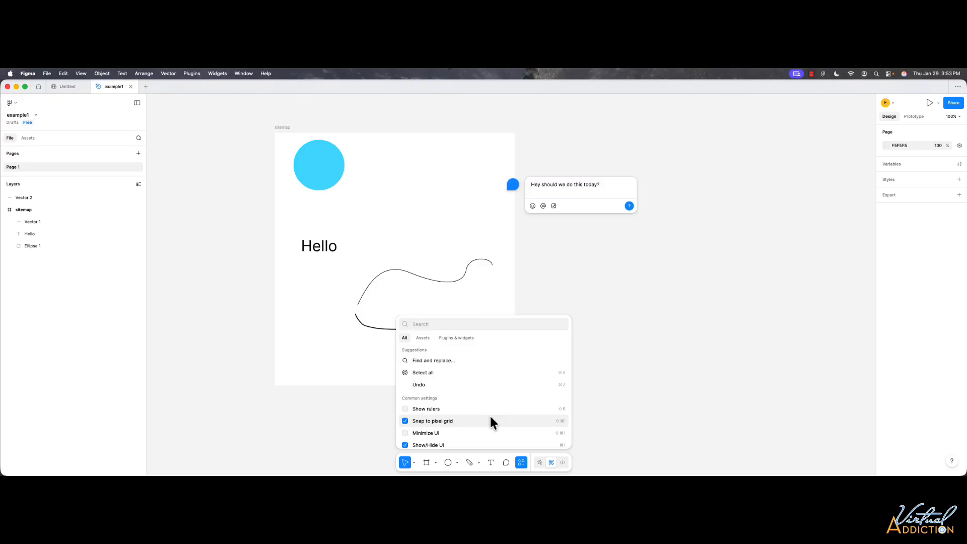
Look at the Draw and Dev Mode workspaces, returning to Design mode after each
{"action": "left_click", "coordinate": [543, 461]}
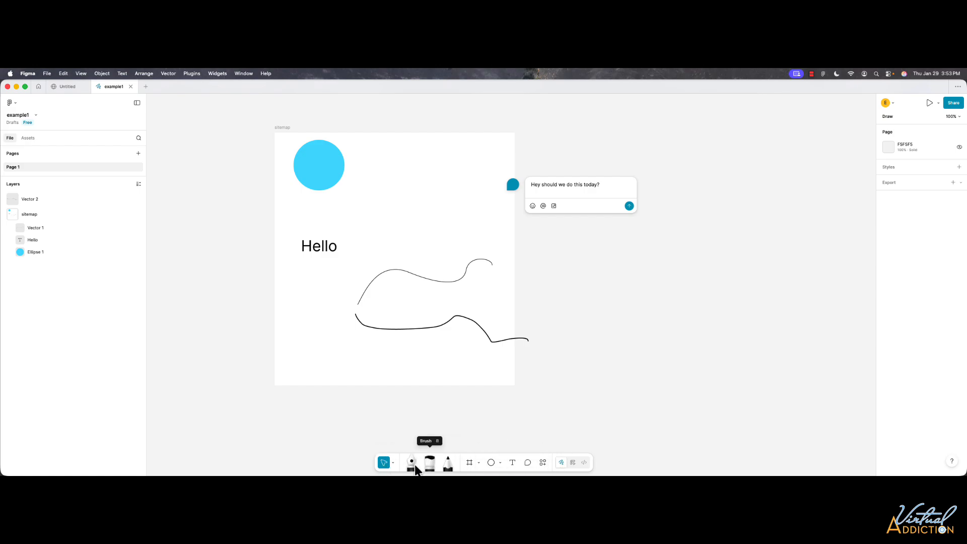
{"action": "left_click", "coordinate": [571, 462]}
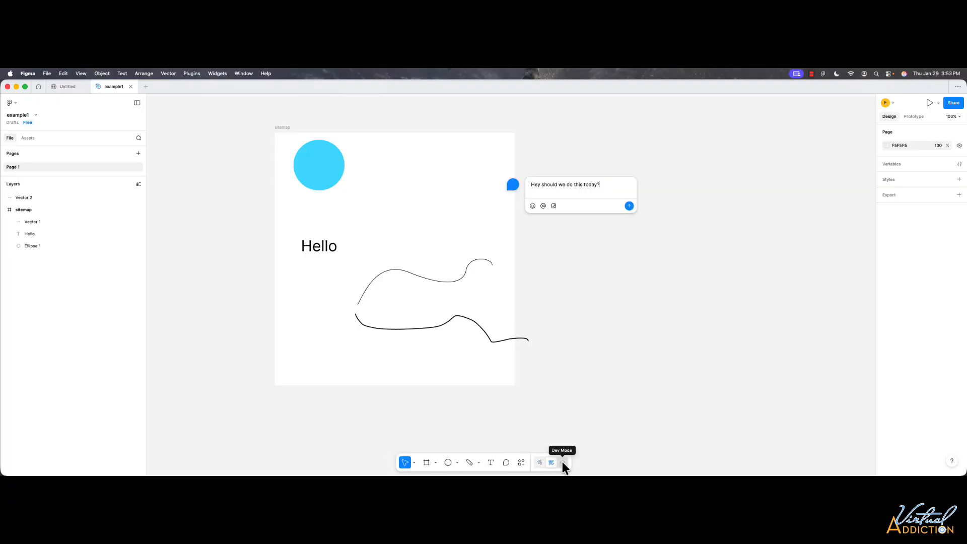
{"action": "left_click", "coordinate": [562, 461]}
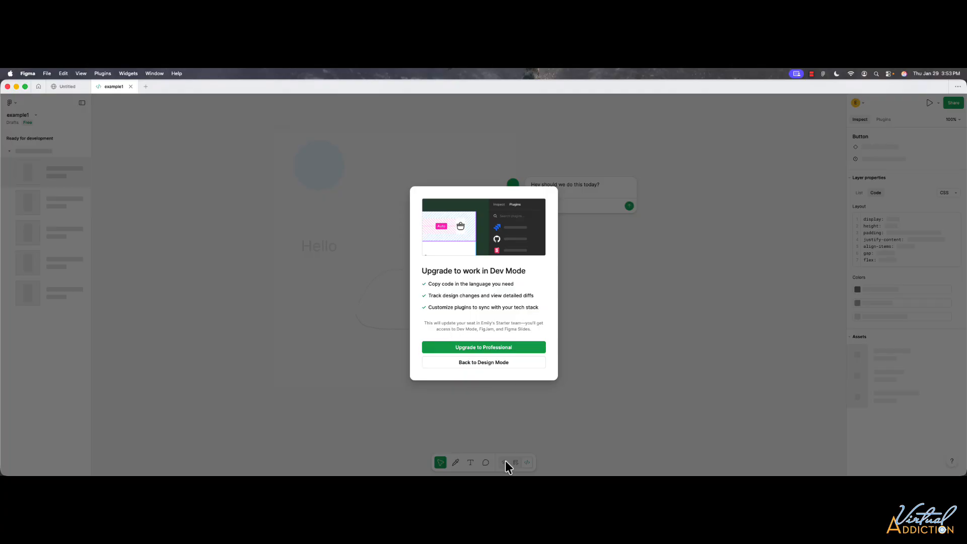
{"action": "left_click", "coordinate": [533, 362]}
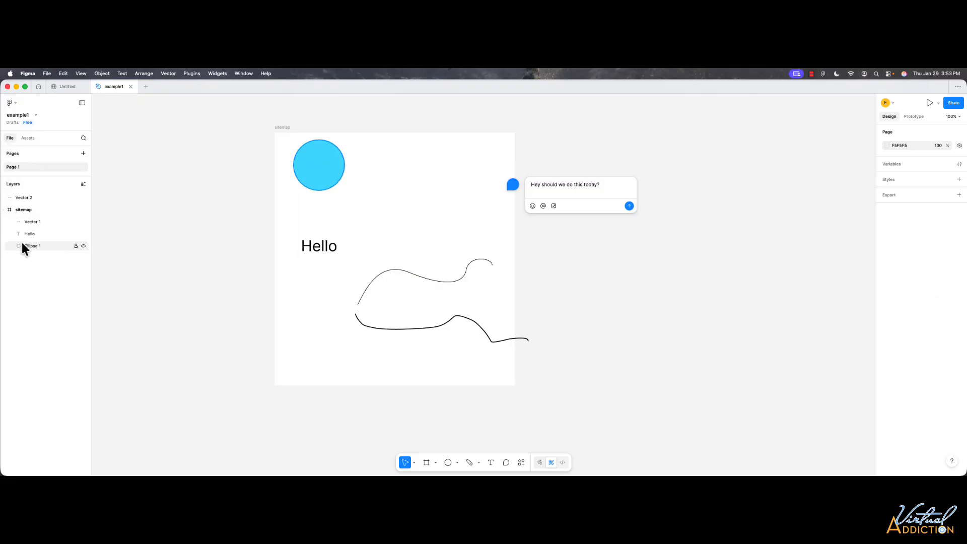
Look at the libraries available as assets and return to the file's pages and layers
{"action": "left_click", "coordinate": [27, 138]}
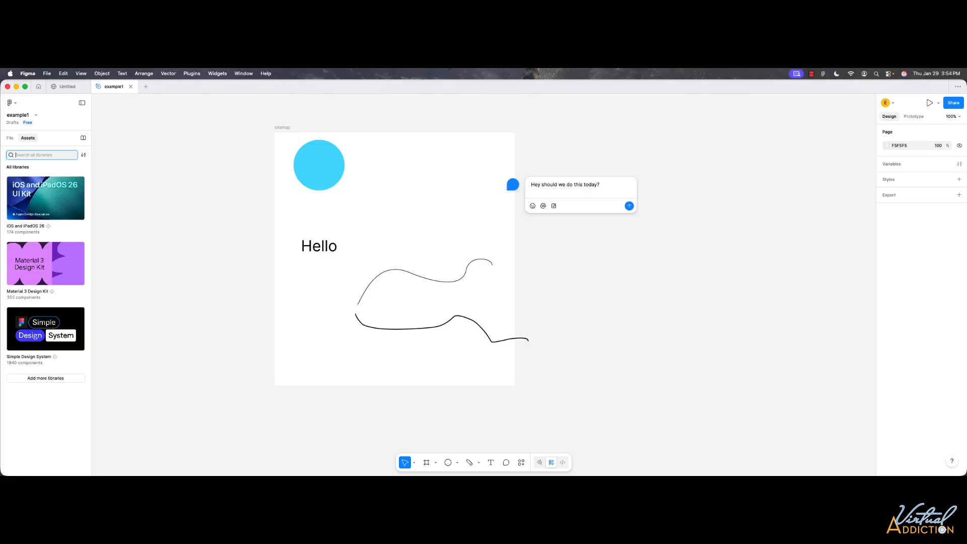
{"action": "left_click", "coordinate": [9, 138]}
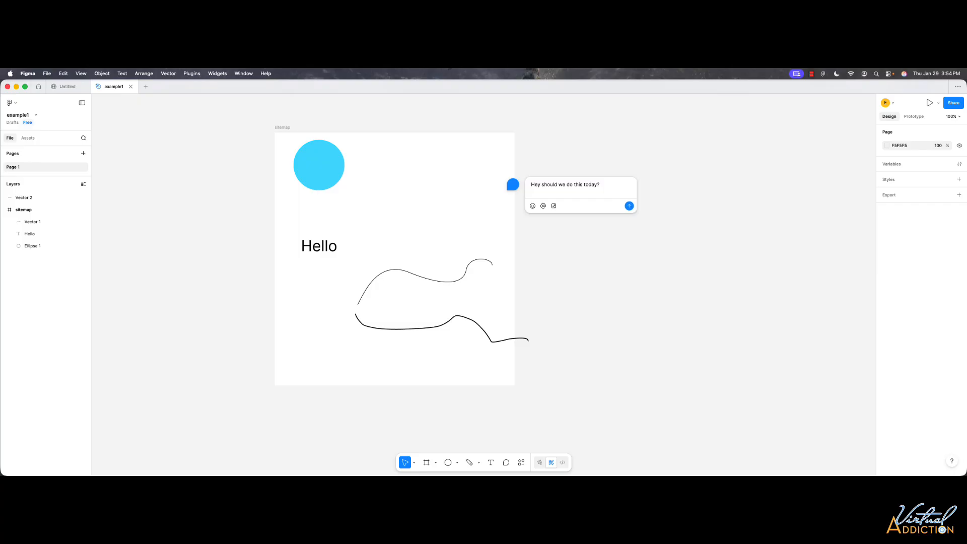
Review the file's sharing options and the access settings for anyone, leaving them unchanged
{"action": "left_click", "coordinate": [955, 107]}
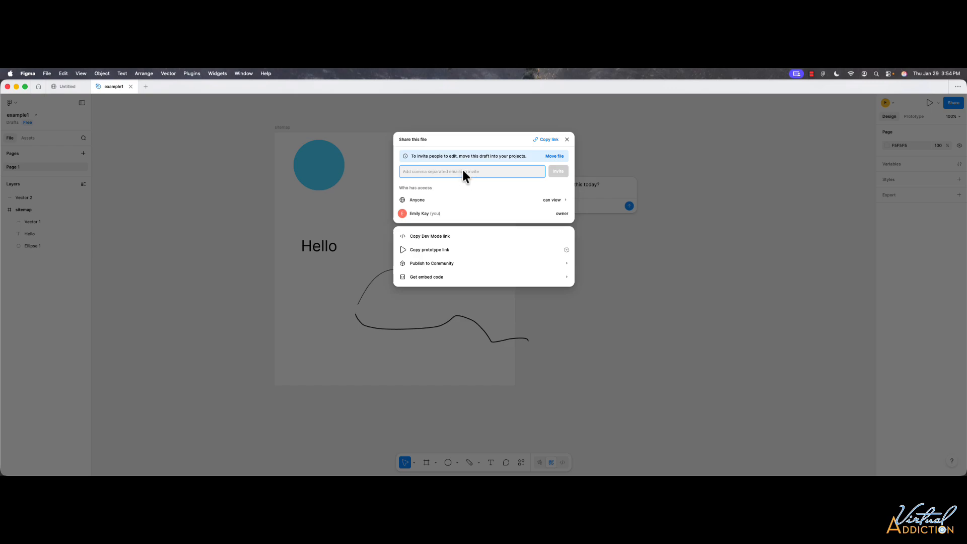
{"action": "left_click", "coordinate": [553, 200]}
{"action": "left_click", "coordinate": [553, 200]}
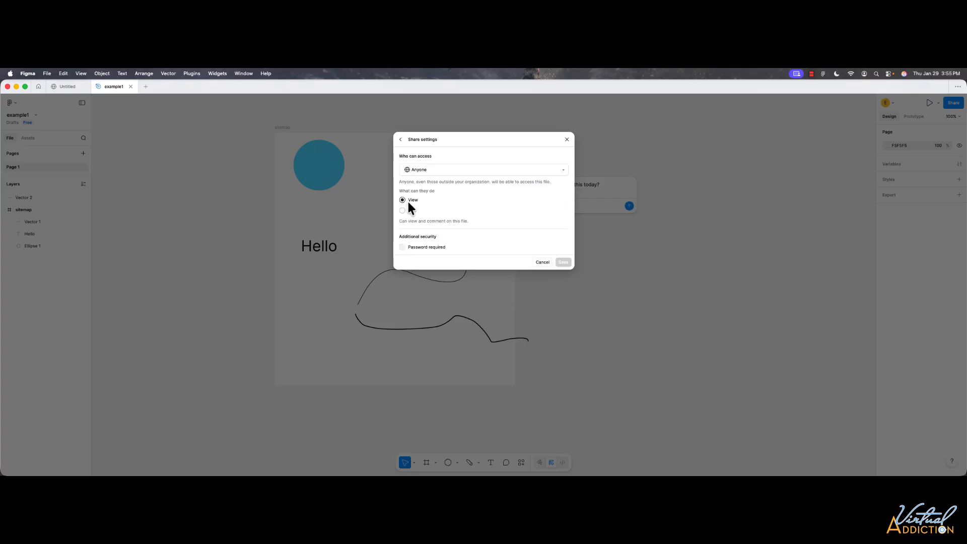
{"action": "left_click", "coordinate": [542, 262]}
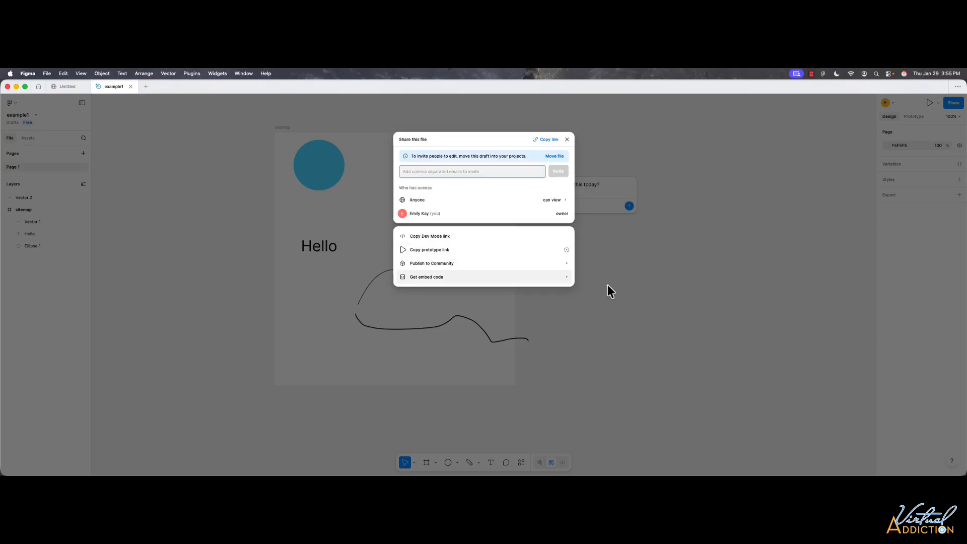
{"action": "left_click", "coordinate": [566, 138]}
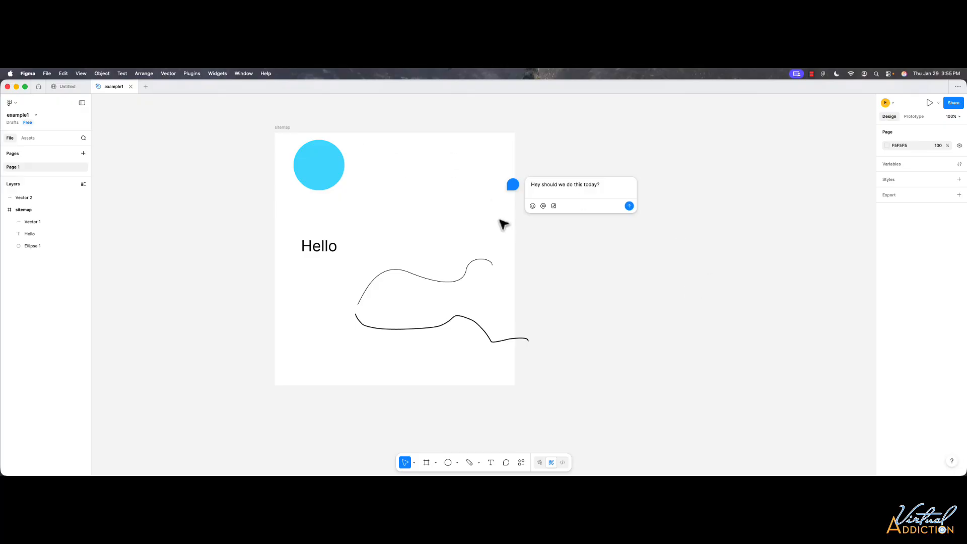
Post the drafted comment near the frame's right edge
{"action": "key", "text": "super+a"}
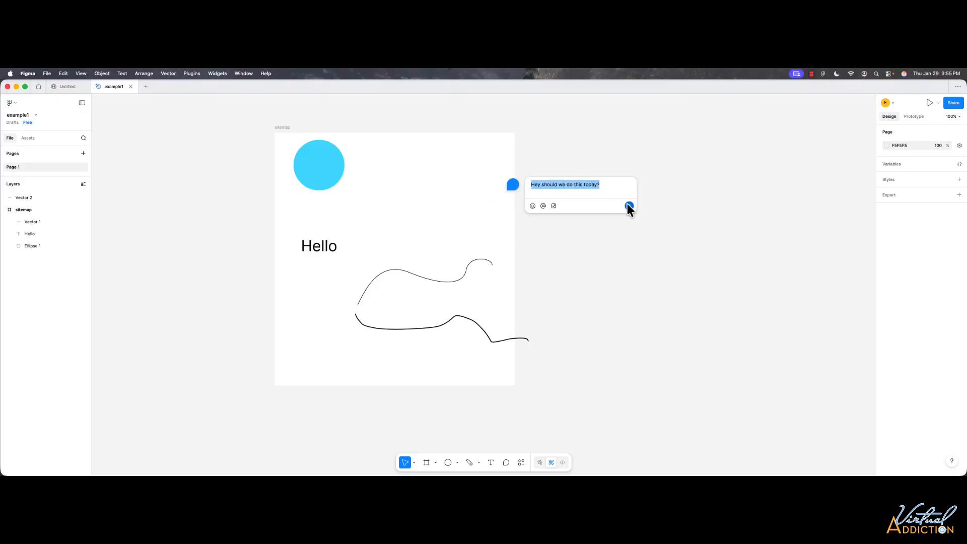
{"action": "left_click", "coordinate": [628, 205]}
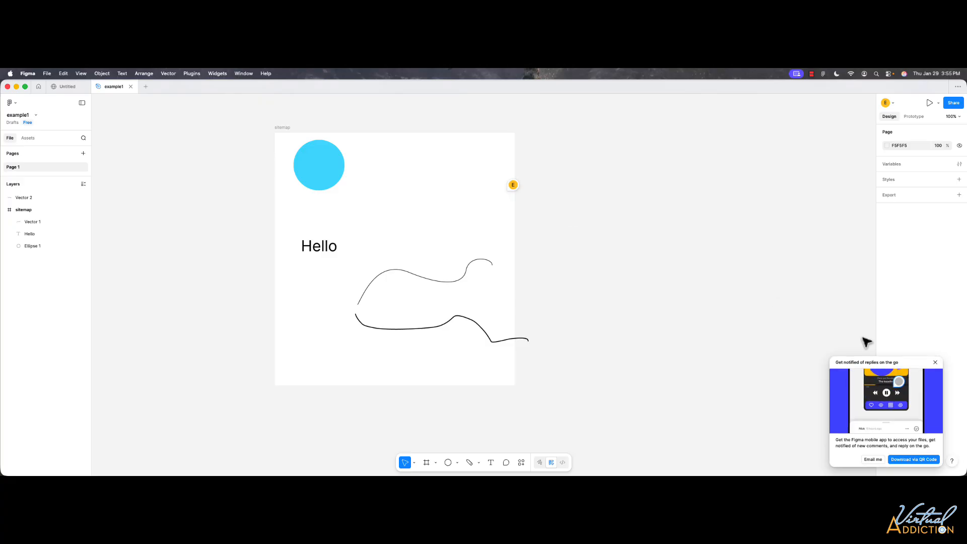
Dismiss the mobile app notice and delete the two freehand curves below the Hello text
{"action": "left_click", "coordinate": [935, 363]}
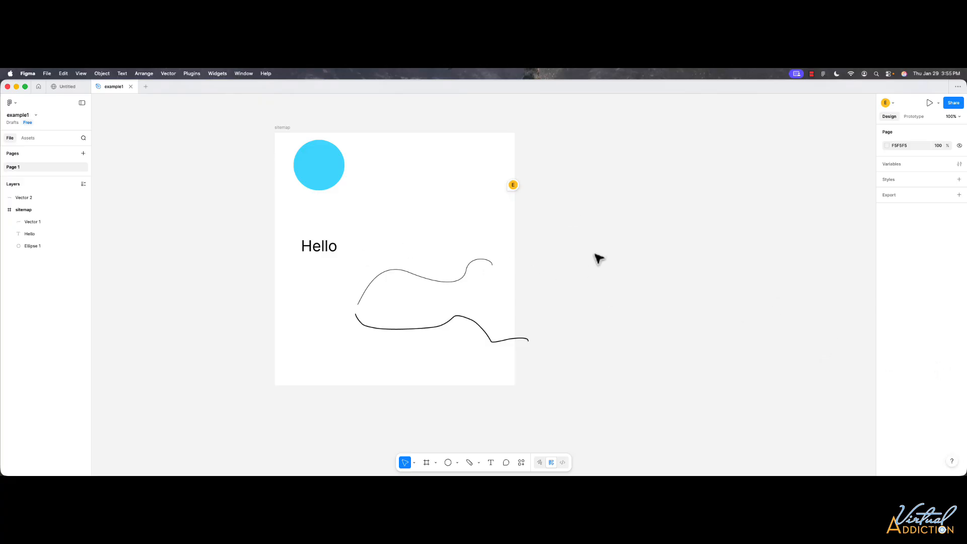
{"action": "left_click_drag", "start_coordinate": [595, 254], "coordinate": [357, 352]}
{"action": "key", "text": "Delete"}
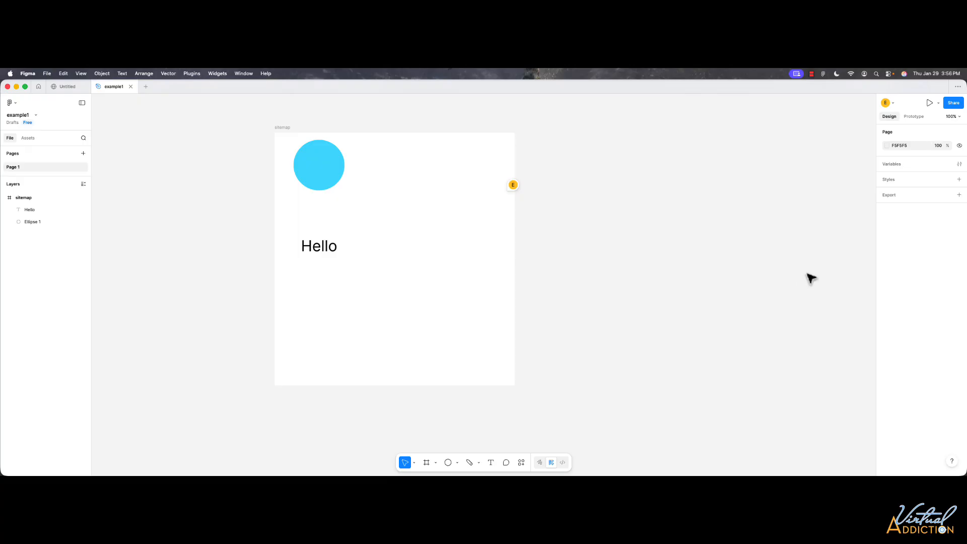
{"action": "scroll", "coordinate": [603, 265], "scroll_direction": "down", "scroll_amount": 1}
{"action": "scroll", "coordinate": [603, 265], "scroll_direction": "down", "scroll_amount": 2}
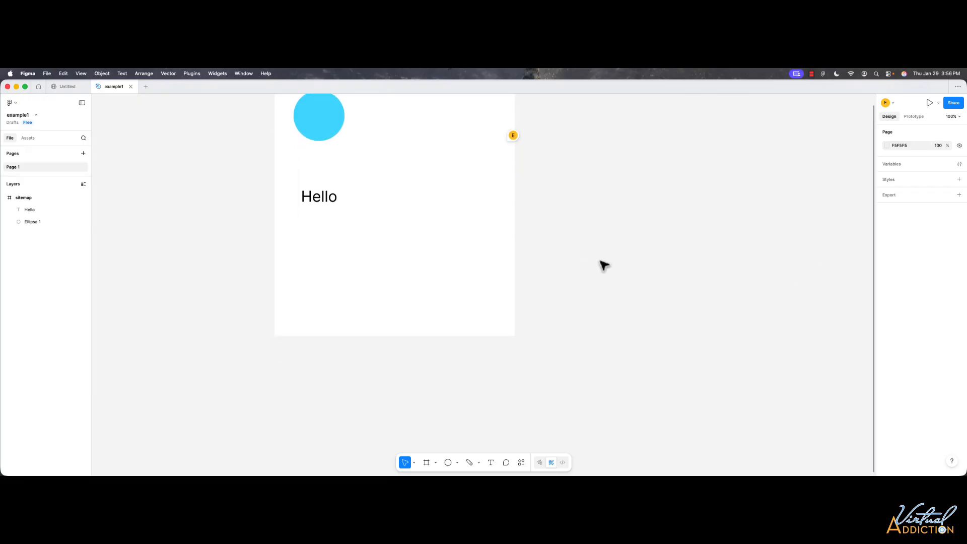
{"action": "scroll", "coordinate": [603, 266], "scroll_direction": "up", "scroll_amount": 2}
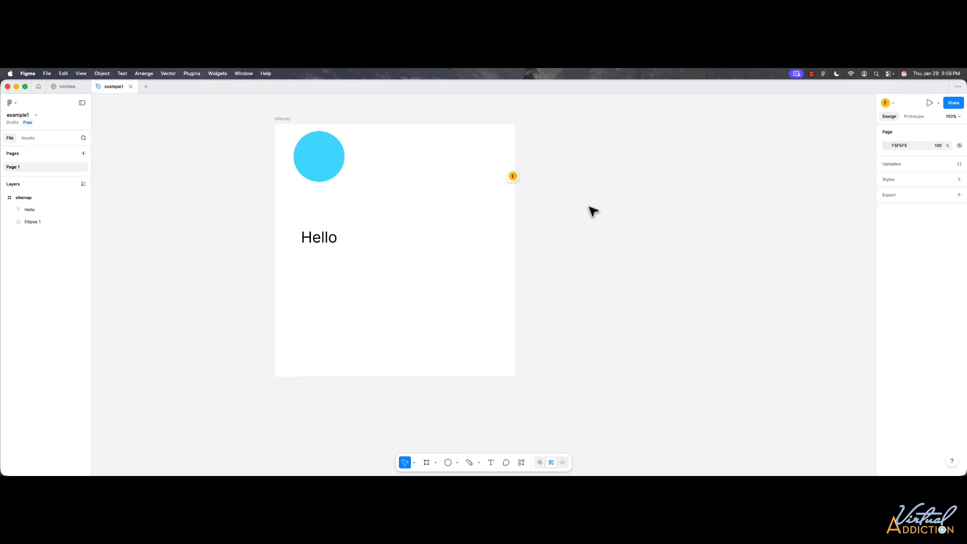
Return to the recent files overview and create a new FigJam board
{"action": "left_click", "coordinate": [63, 86]}
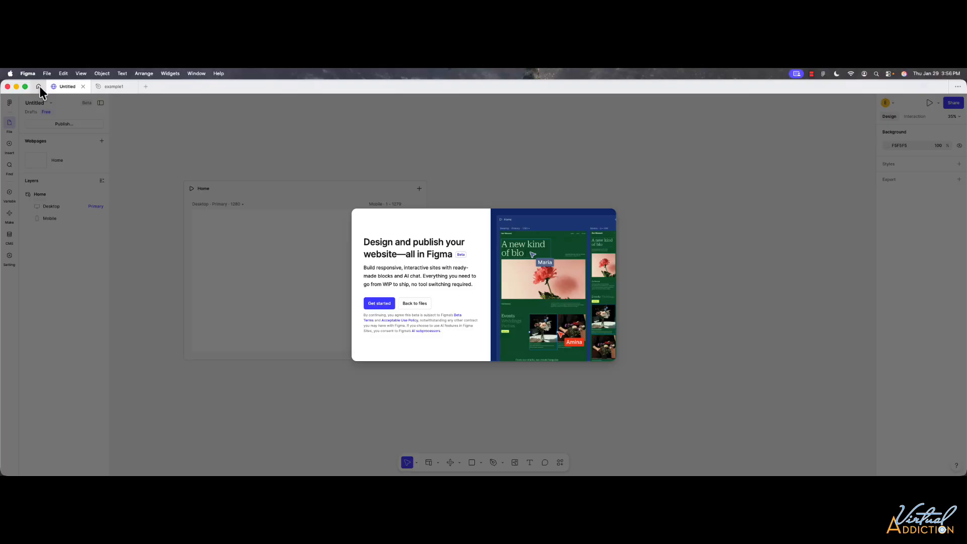
{"action": "left_click", "coordinate": [39, 87]}
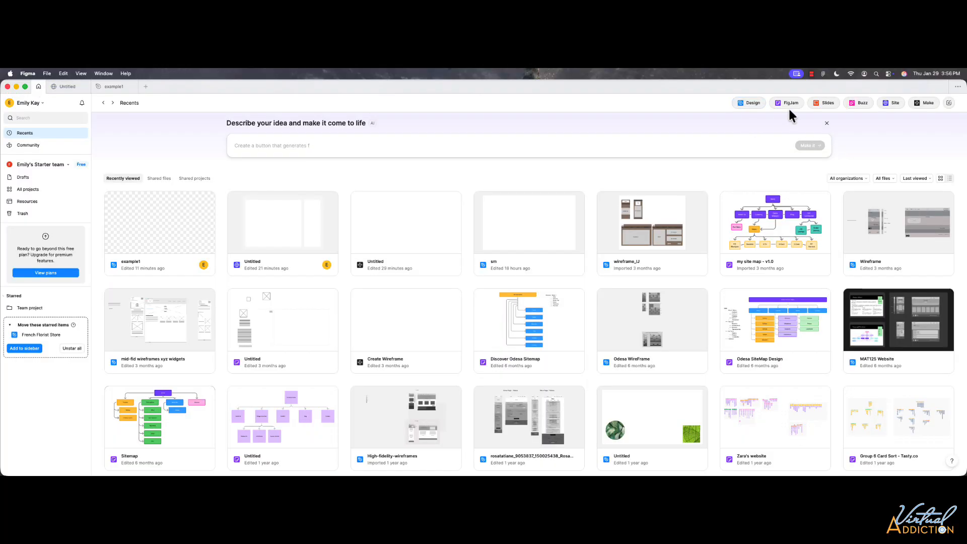
{"action": "left_click", "coordinate": [775, 103]}
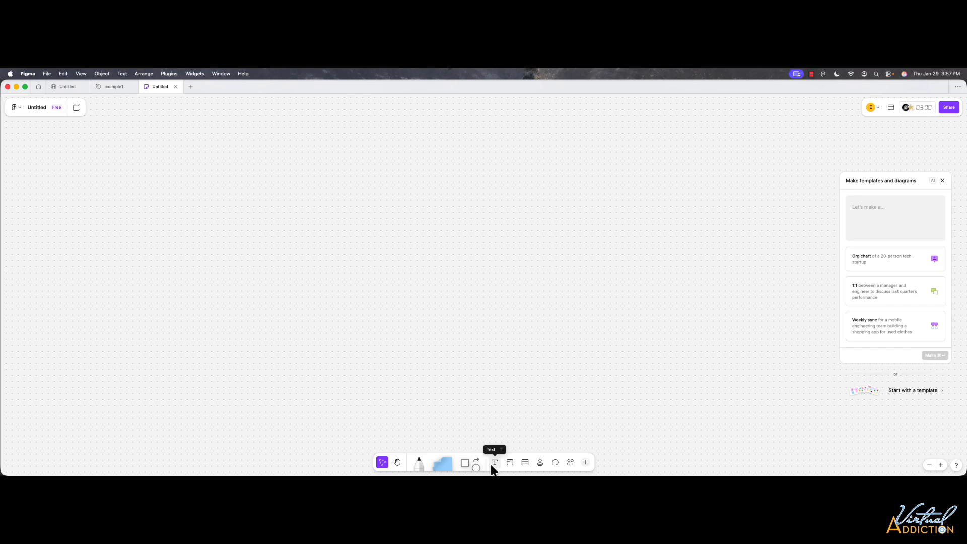
Add a blue sticky note to the board with the text "Planning session 1 for website"
{"action": "left_click_drag", "start_coordinate": [441, 462], "coordinate": [363, 289]}
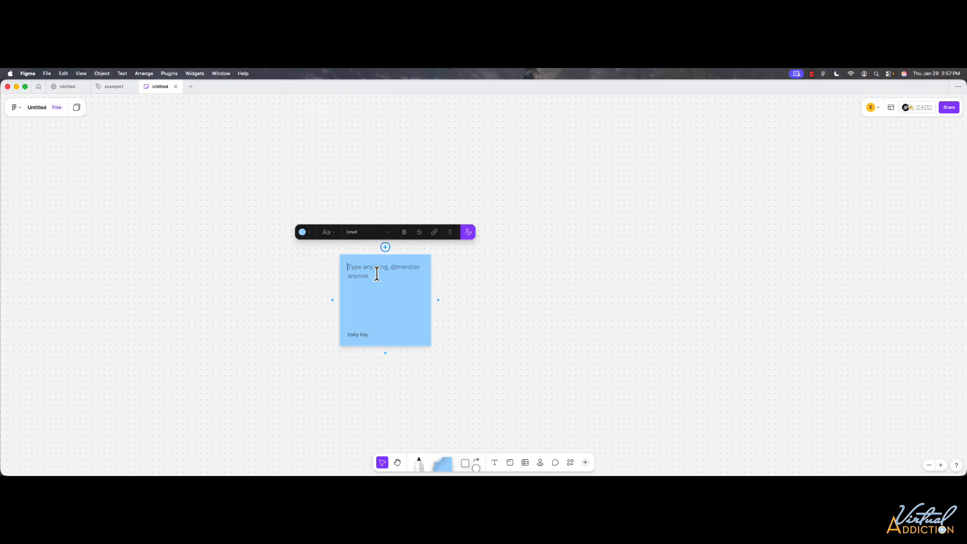
{"action": "type", "text": "Pl"}
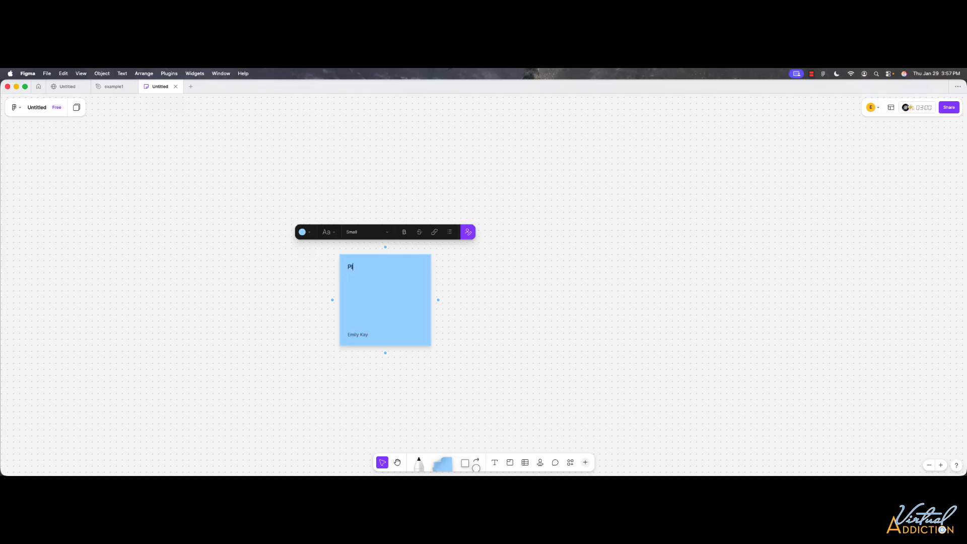
{"action": "type", "text": "anning session 1 for website"}
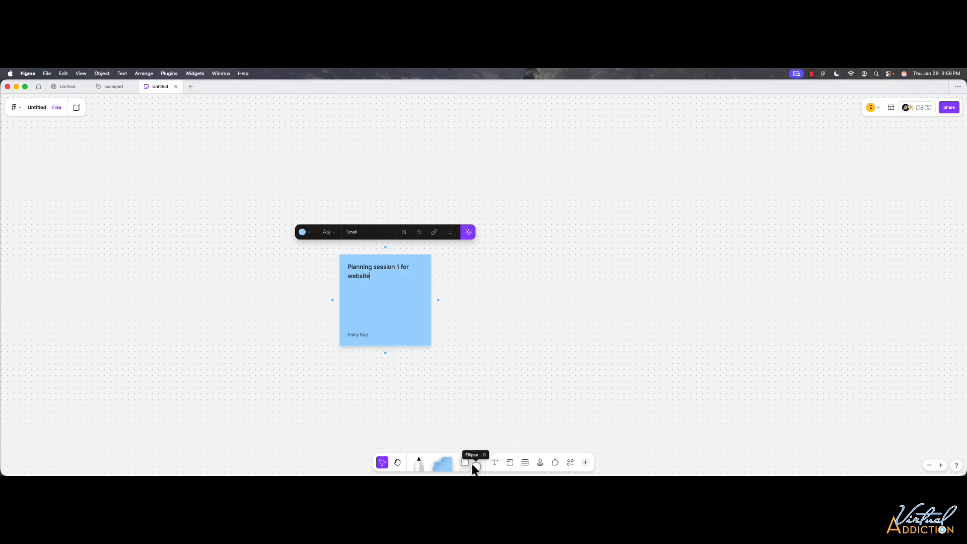
Stamp a green thumbs-up on the upper right corner of the sticky note
{"action": "left_click", "coordinate": [539, 462]}
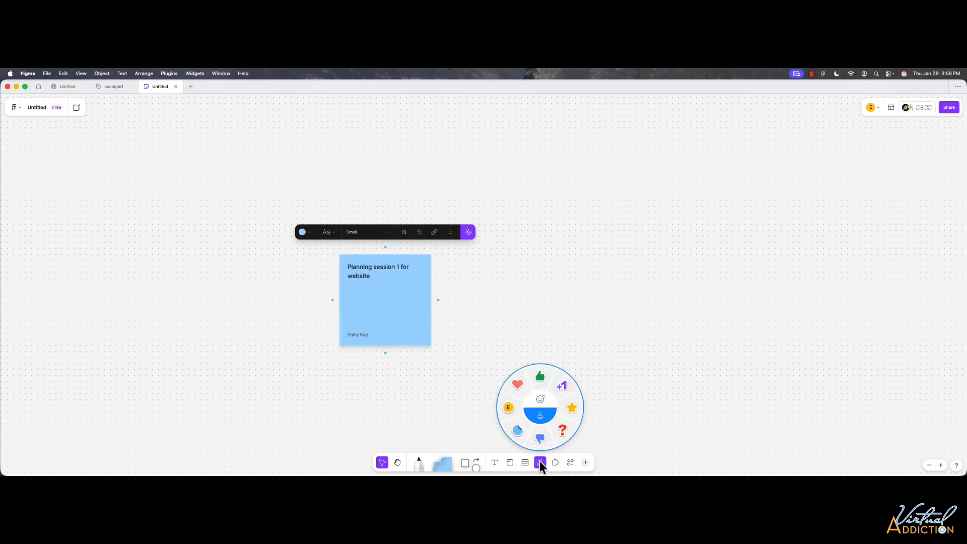
{"action": "left_click", "coordinate": [539, 377]}
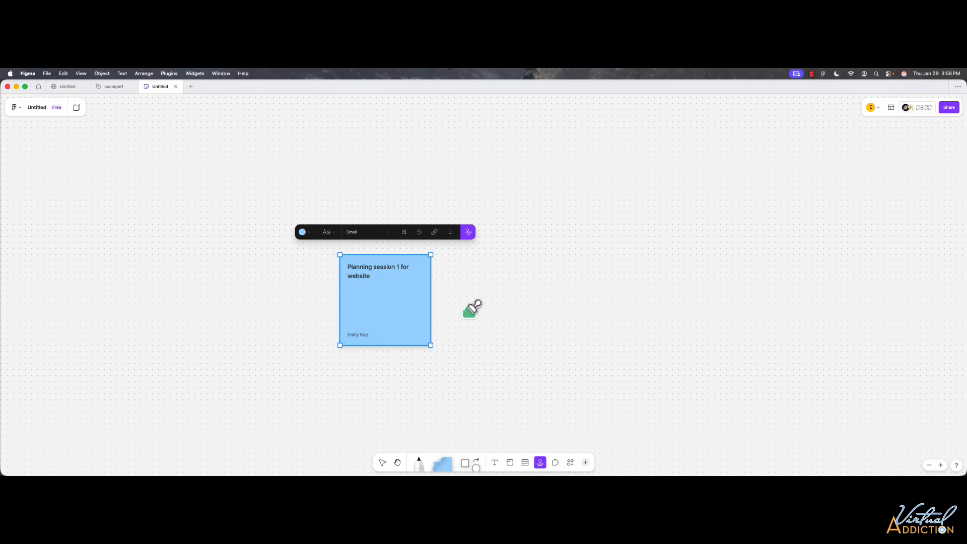
{"action": "left_click", "coordinate": [430, 262]}
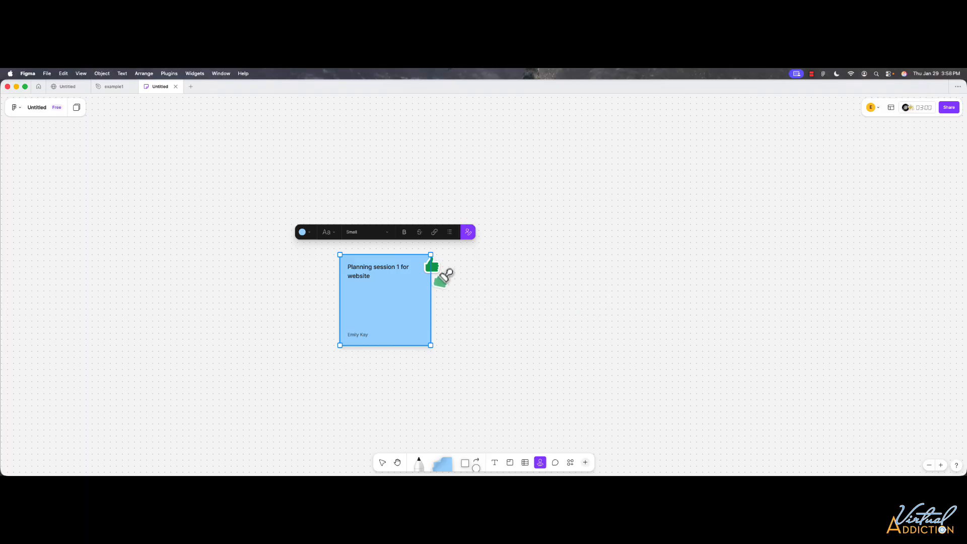
Look at the board's comments and return to the recent files overview
{"action": "left_click", "coordinate": [556, 462]}
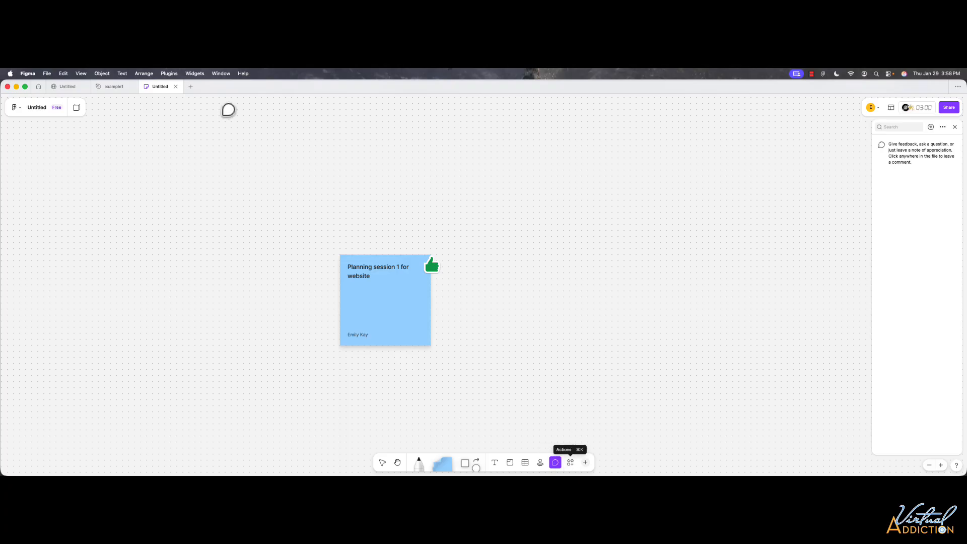
{"action": "mouse_move", "coordinate": [95, 93]}
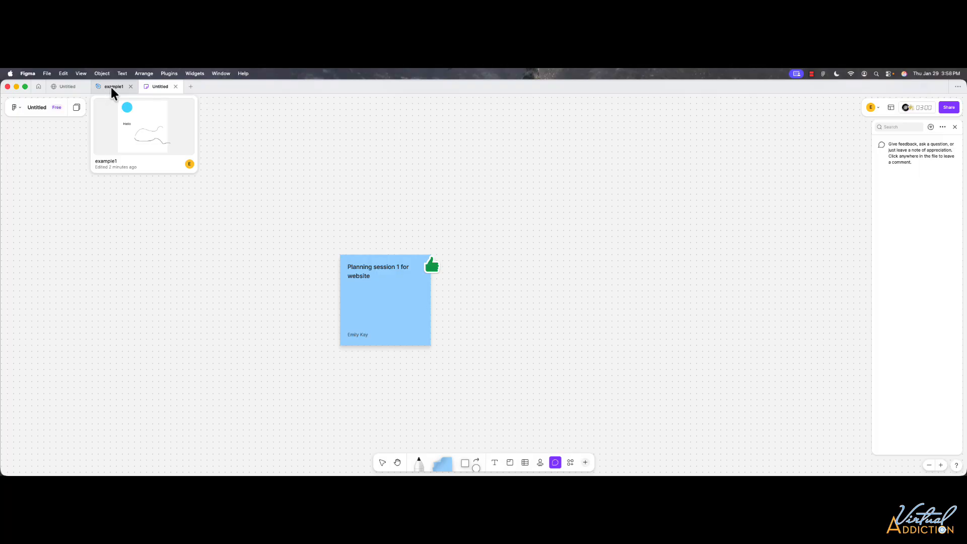
{"action": "left_click", "coordinate": [38, 87]}
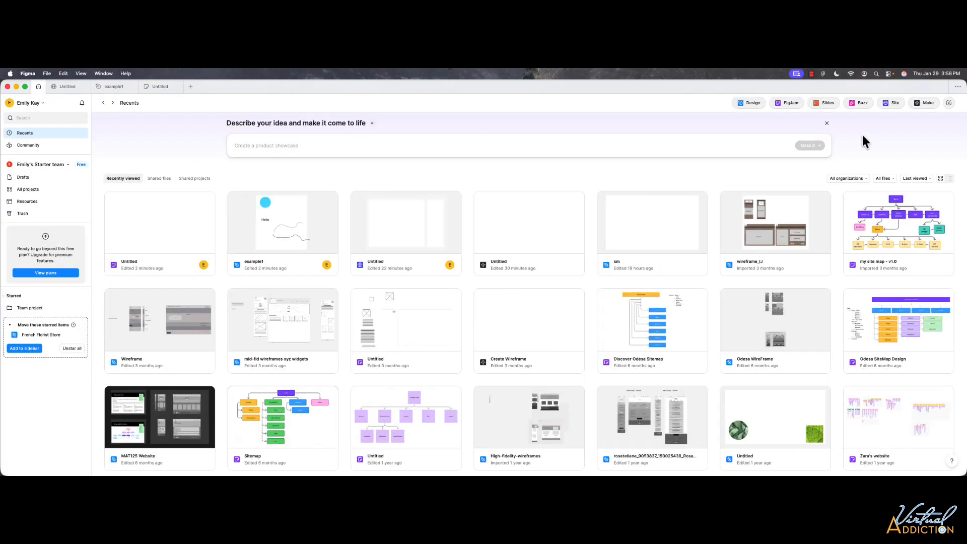